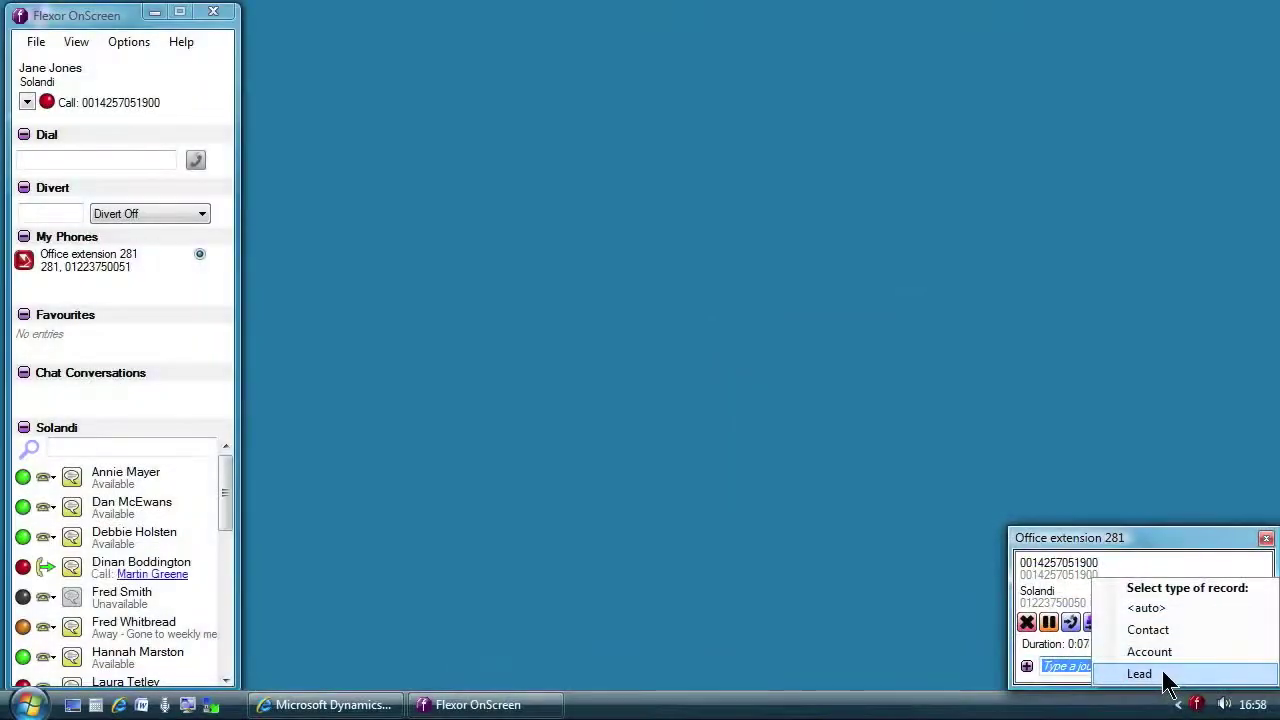
Step: Create an enlarged new lead with the caller's business phone prefilled, and map the number to Bellevue
{"action": "left_click", "coordinate": [1168, 679]}
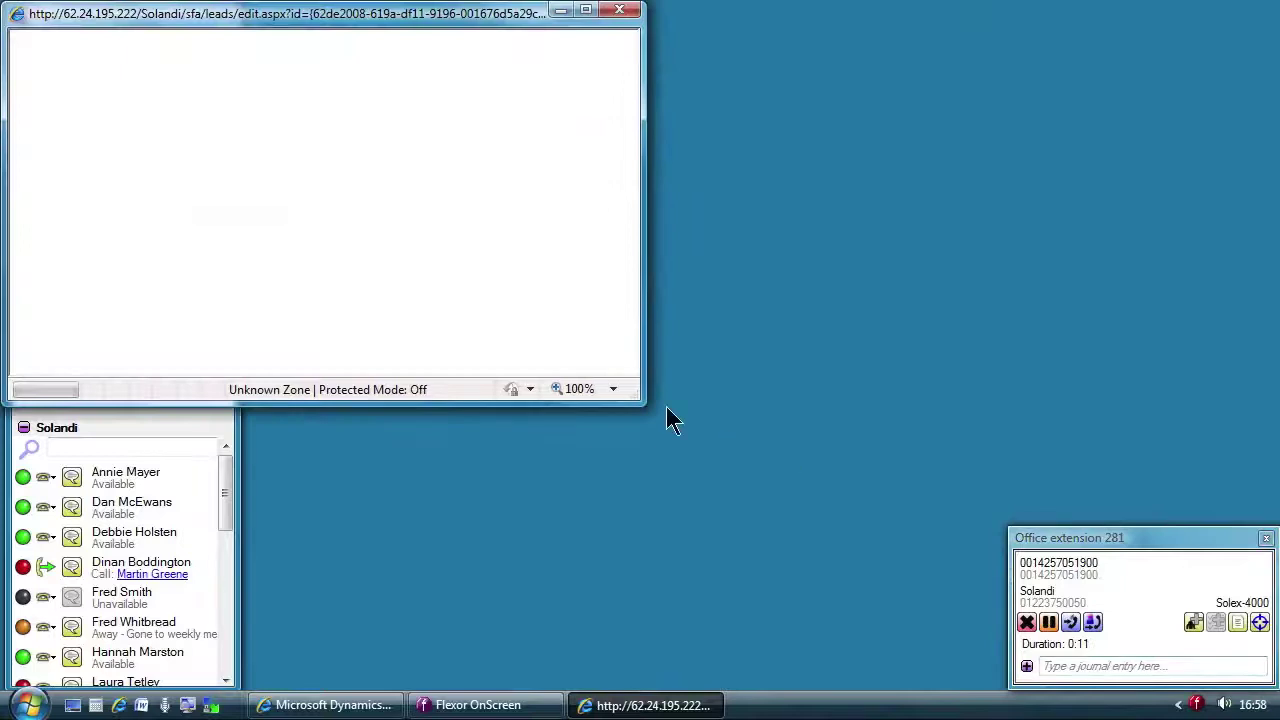
{"action": "left_click_drag", "start_coordinate": [644, 404], "coordinate": [1002, 688]}
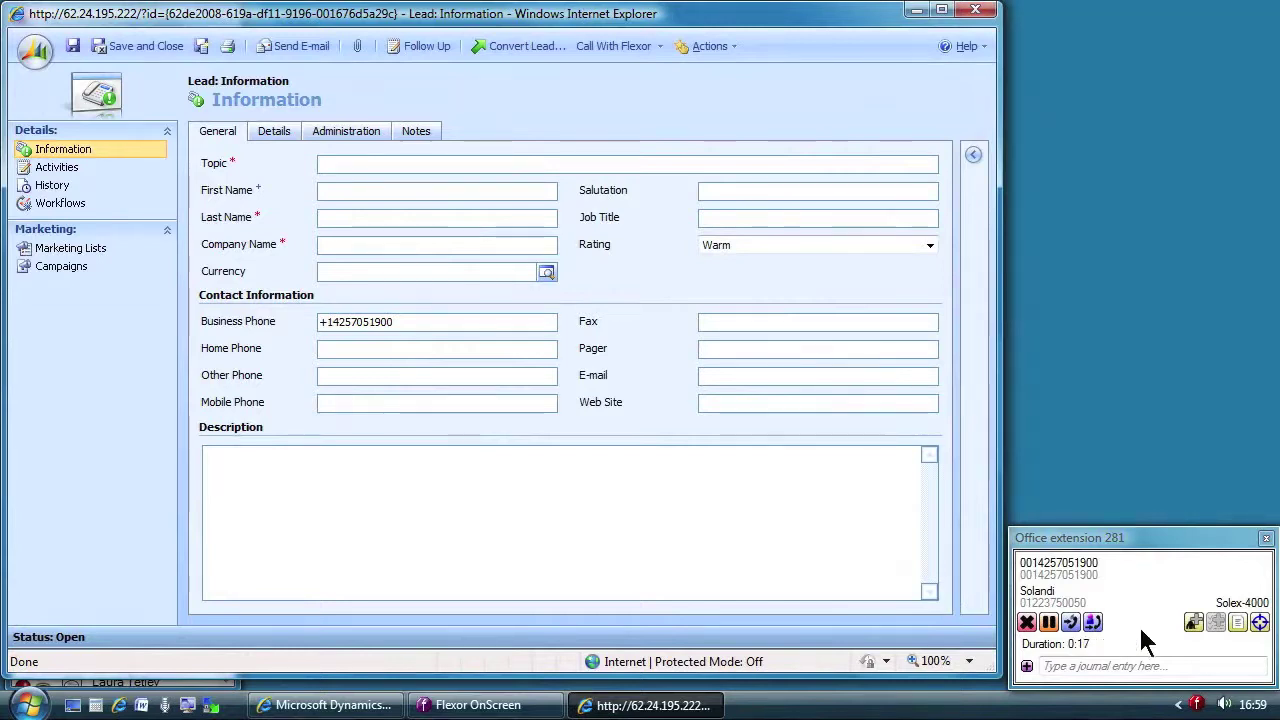
{"action": "left_click", "coordinate": [1259, 623]}
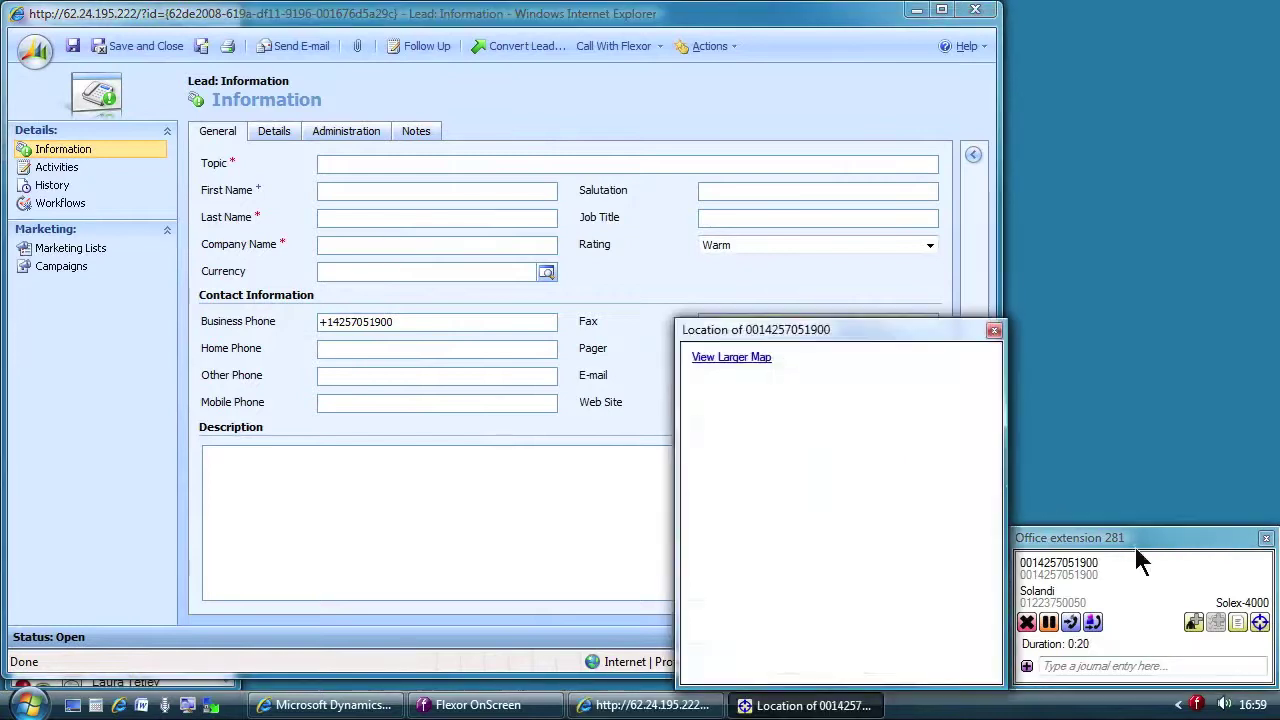
{"action": "mouse_move", "coordinate": [864, 334]}
{"action": "left_mouse_down"}
{"action": "mouse_move", "coordinate": [1036, 82]}
{"action": "mouse_move", "coordinate": [1094, 30]}
{"action": "mouse_move", "coordinate": [1126, 23]}
{"action": "left_mouse_up"}
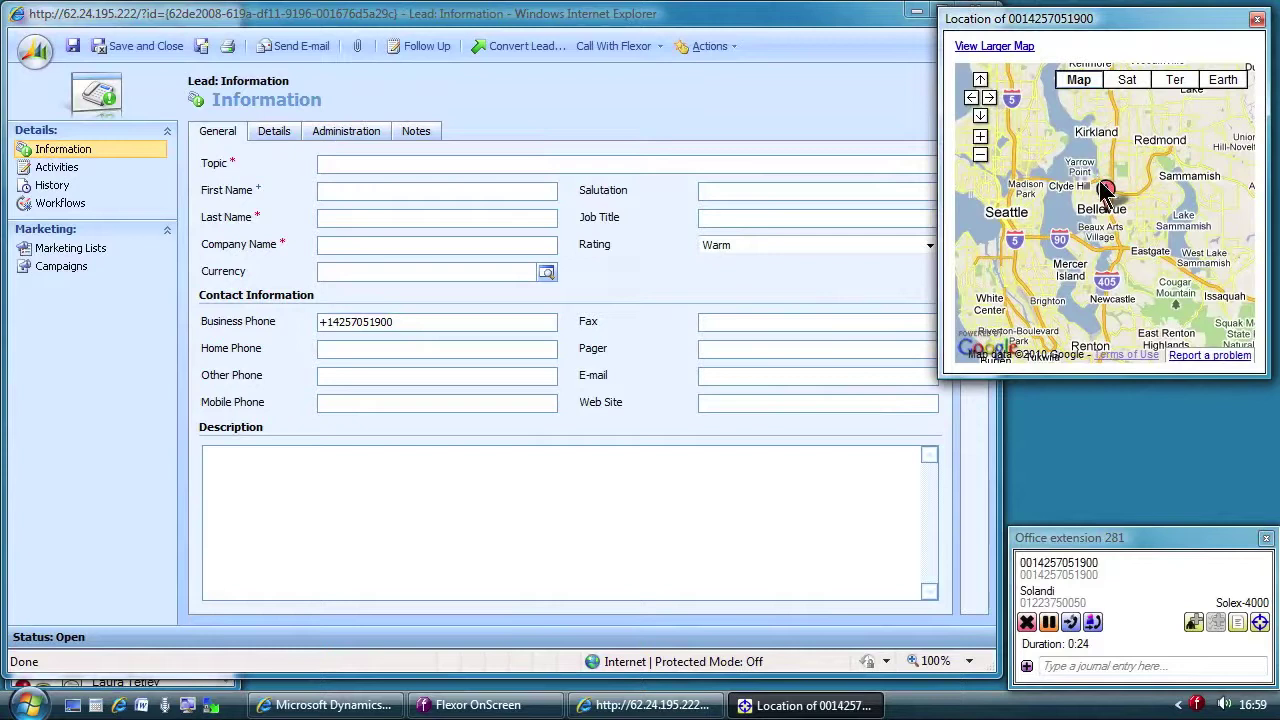
Step: Show Microsoft Corporation's address, then enter topic 'Enquiry about Solex-4000.', the caller's name and company 'Microsoft'
{"action": "mouse_move", "coordinate": [1104, 200]}
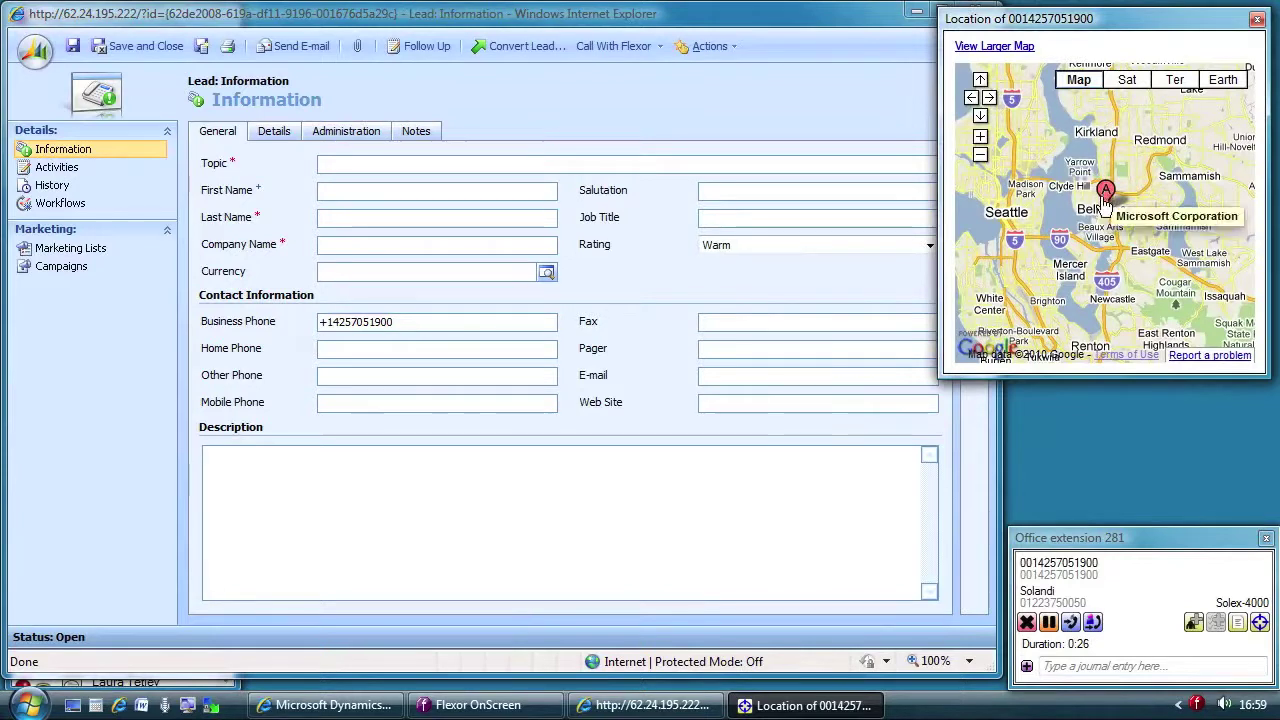
{"action": "left_click", "coordinate": [1104, 200]}
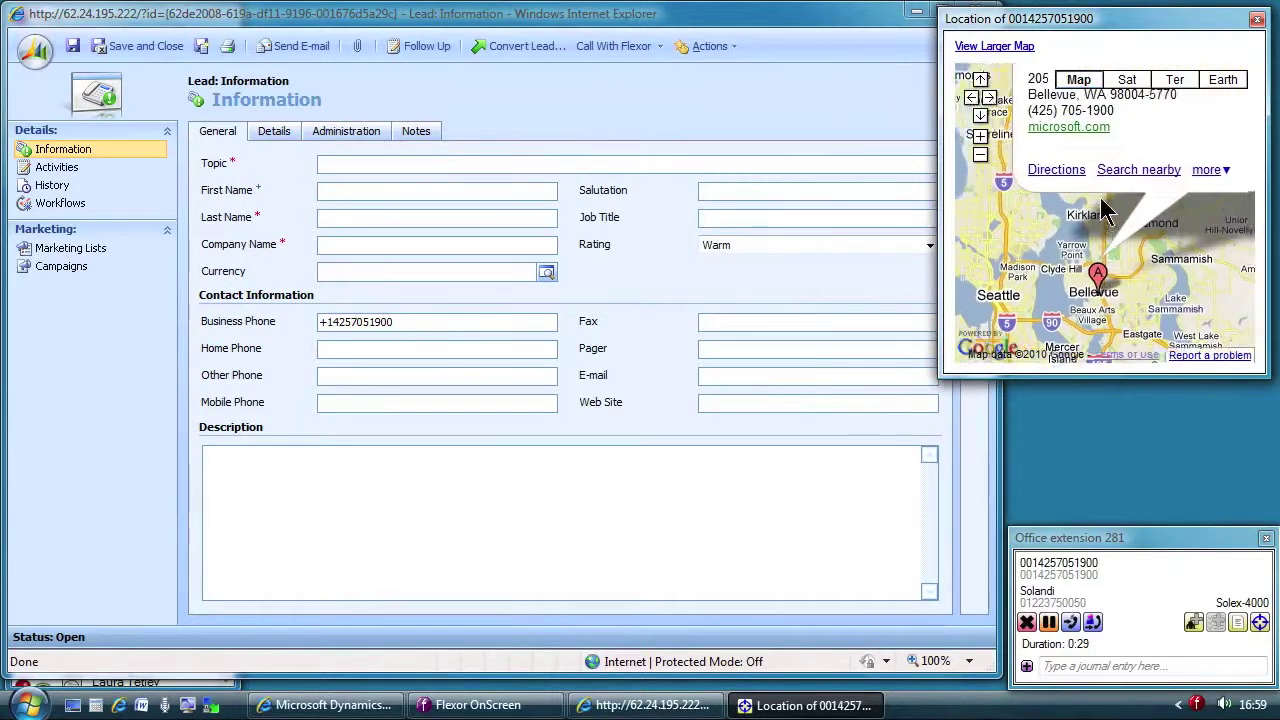
{"action": "left_click", "coordinate": [443, 167]}
{"action": "type", "text": "Enqui"}
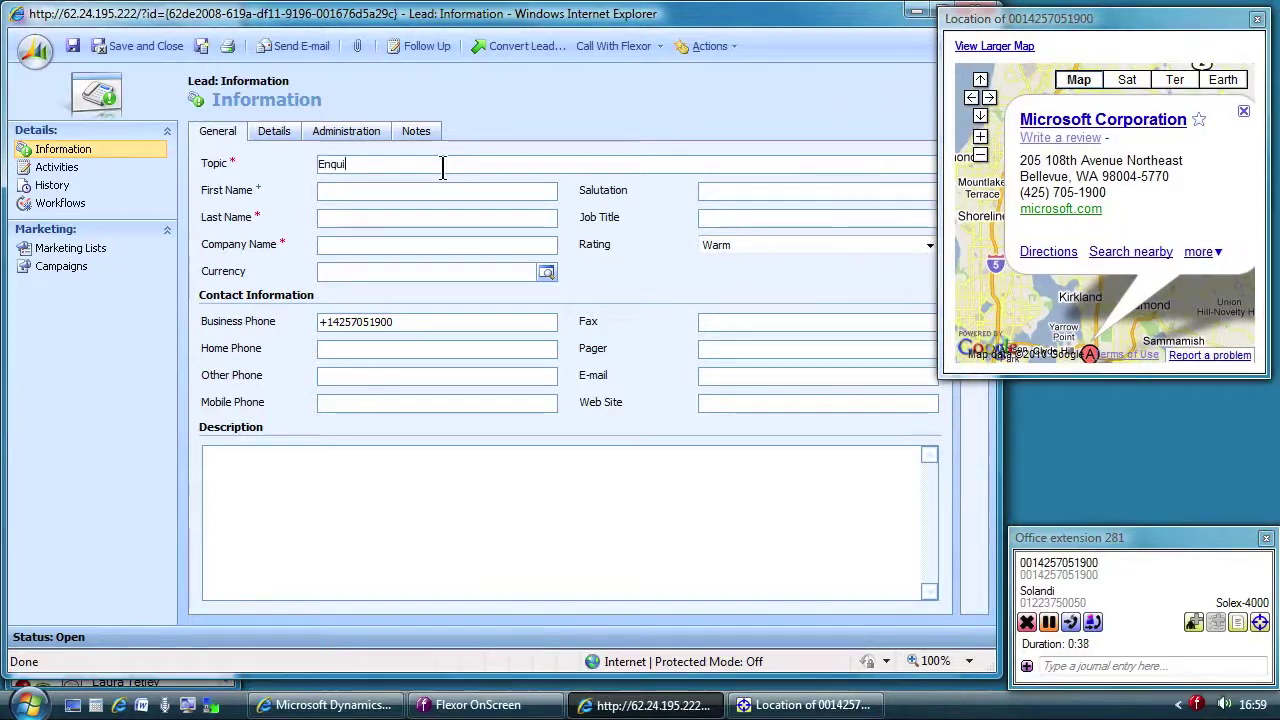
{"action": "type", "text": "ry about Solex-4000"}
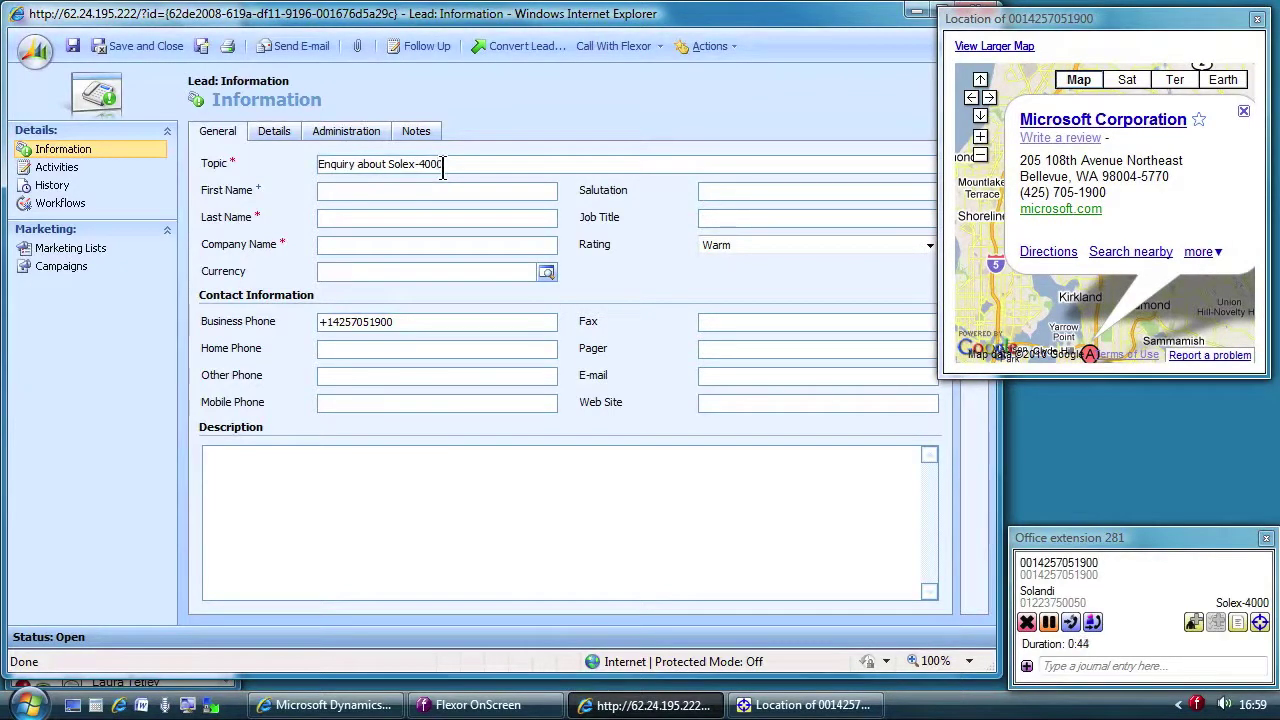
{"action": "type", "text": "."}
{"action": "left_click", "coordinate": [418, 190]}
{"action": "key", "text": "Tab"}
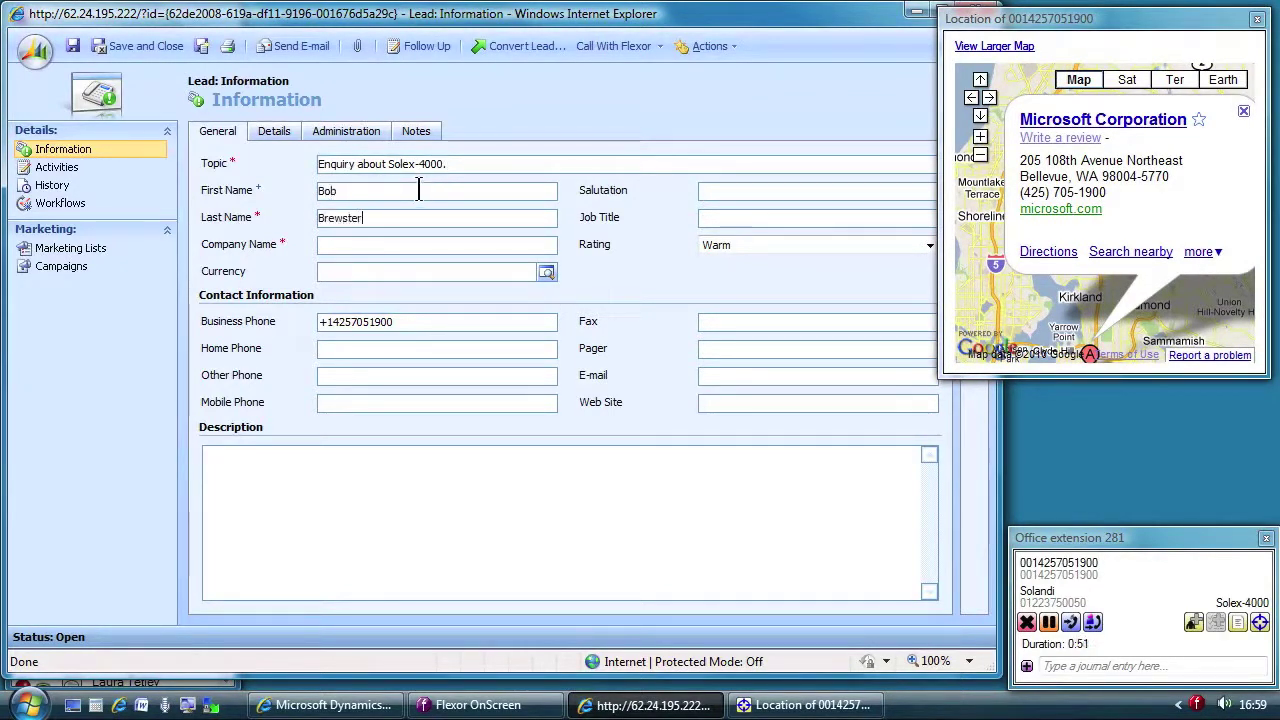
{"action": "key", "text": "Tab"}
{"action": "type", "text": "Microsoft"}
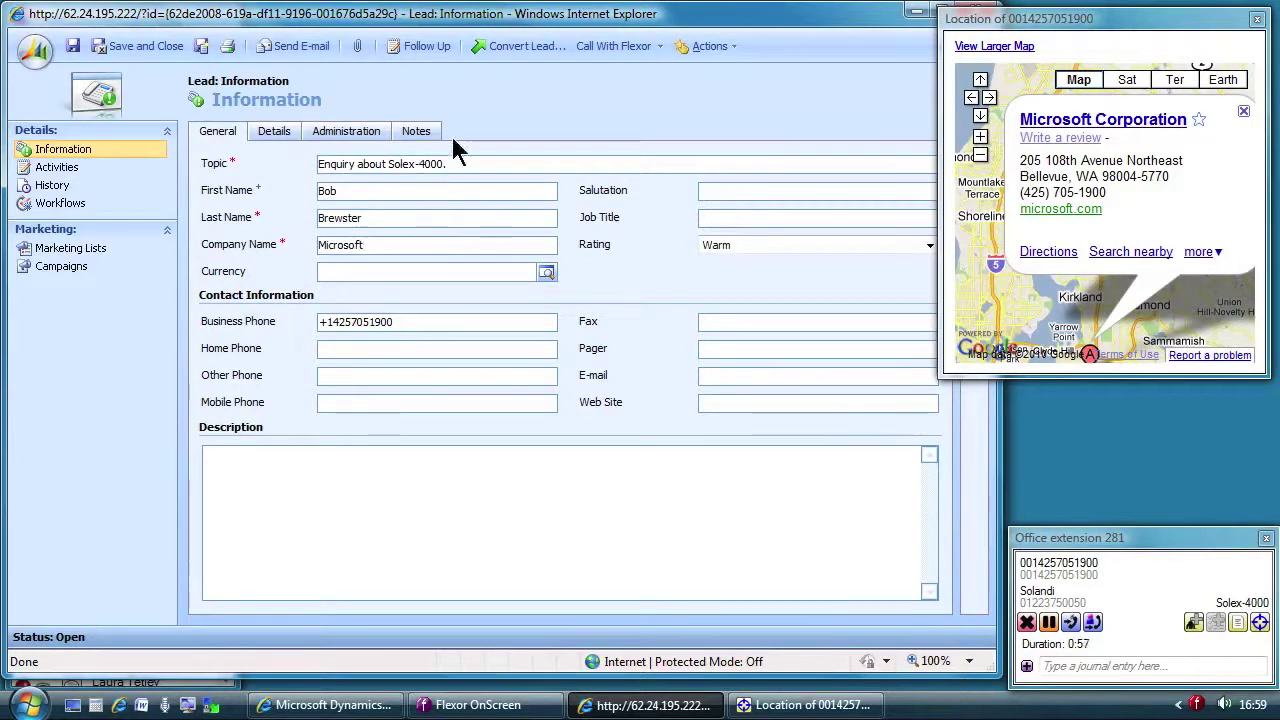
Step: Copy the street, city, state and ZIP code from the map into the lead's address, then close the map
{"action": "left_click", "coordinate": [275, 133]}
{"action": "left_click_drag", "start_coordinate": [1020, 162], "coordinate": [1148, 160]}
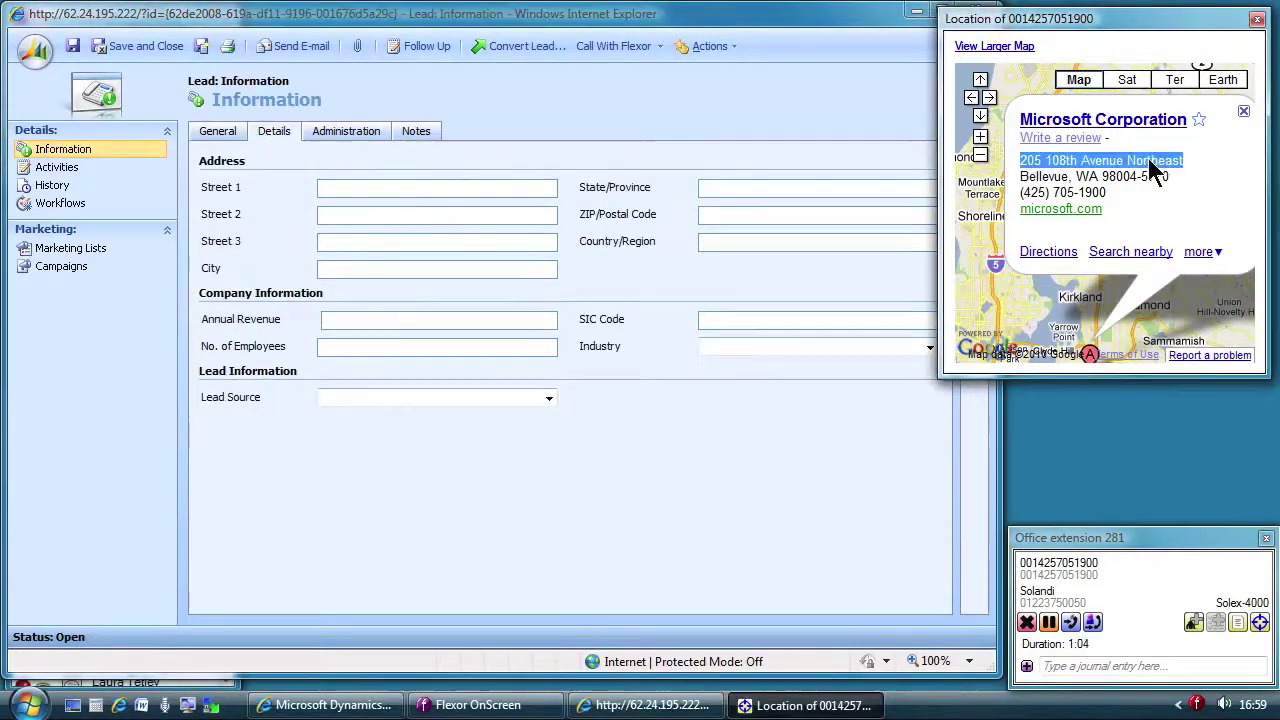
{"action": "left_click", "coordinate": [407, 187]}
{"action": "type", "text": "205 108th Avenue Northeast"}
{"action": "left_click_drag", "start_coordinate": [1020, 176], "coordinate": [1162, 176]}
{"action": "key", "text": "ctrl+c"}
{"action": "left_click", "coordinate": [400, 268]}
{"action": "key", "text": "ctrl+v"}
{"action": "key", "text": "ctrl+c"}
{"action": "left_click", "coordinate": [745, 214]}
{"action": "key", "text": "ctrl+v"}
{"action": "left_click", "coordinate": [1257, 19]}
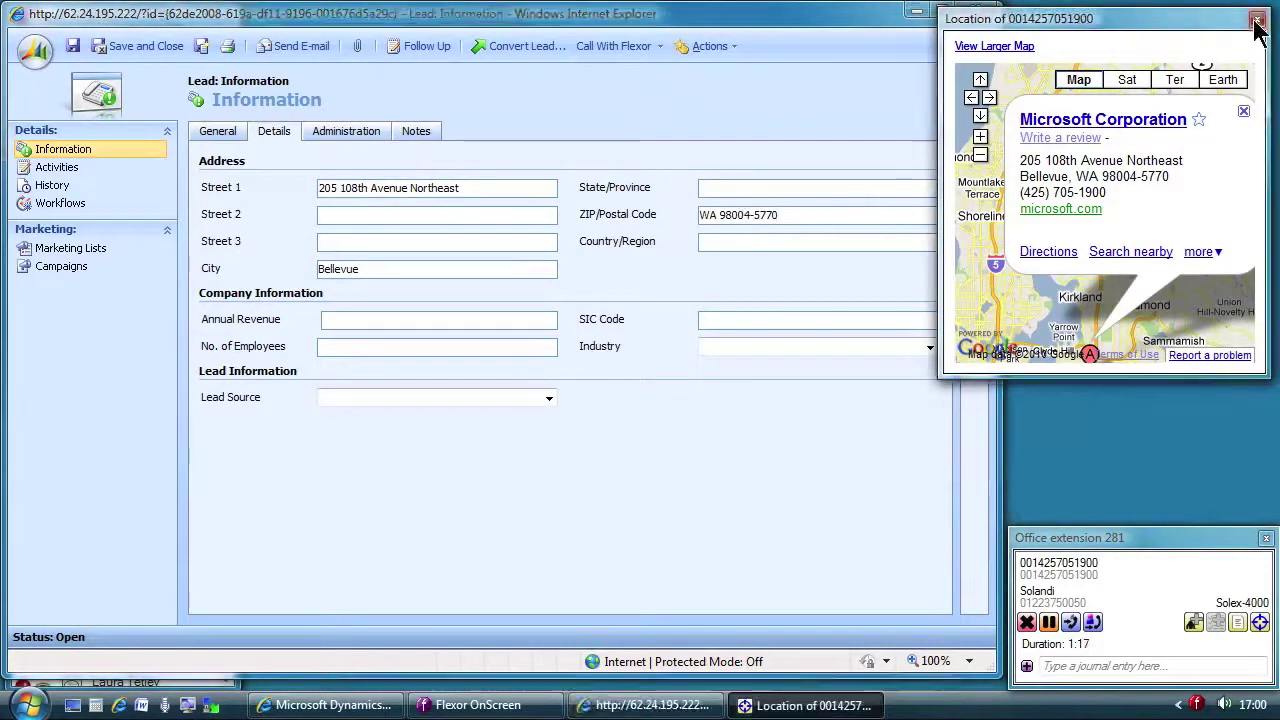
Step: Add the note 'Interested in 5 units of the Solex-4000.' to the lead
{"action": "left_click", "coordinate": [420, 134]}
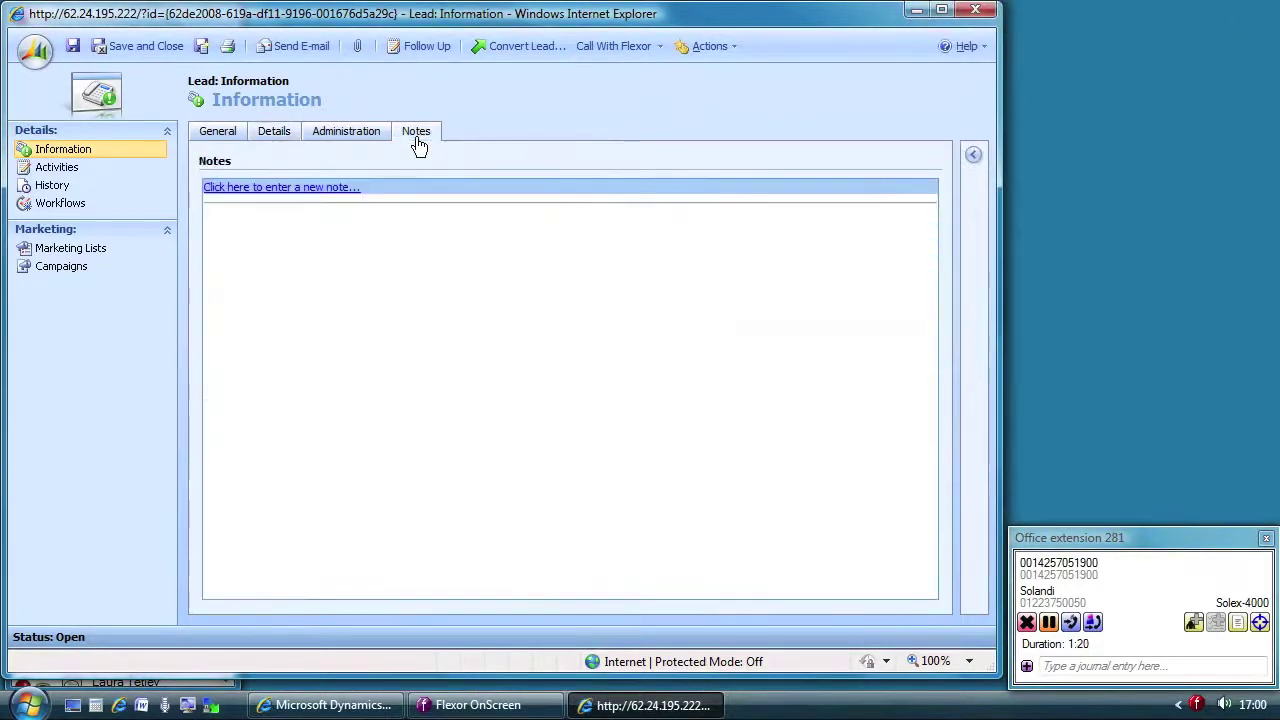
{"action": "left_click", "coordinate": [348, 196]}
{"action": "type", "text": "Interested in 5 unqi"}
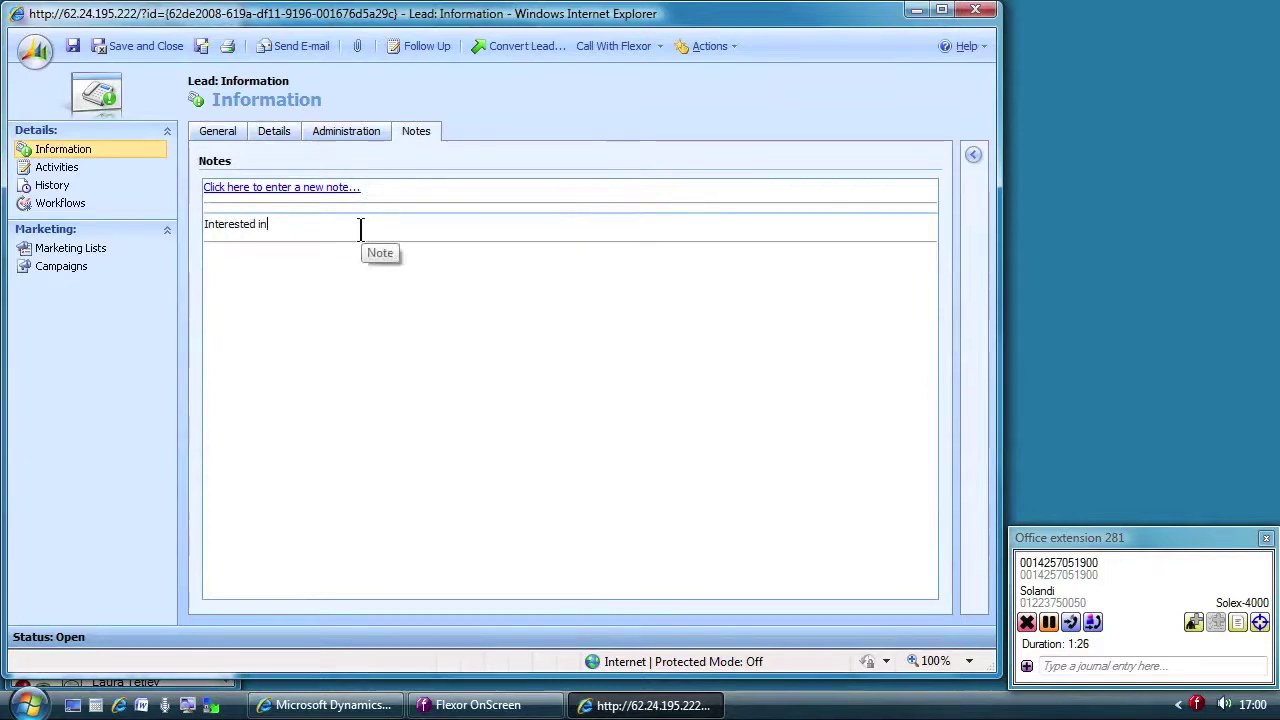
{"action": "key", "text": "BackSpace"}
{"action": "key", "text": "BackSpace"}
{"action": "type", "text": "its of the Solex-4000."}
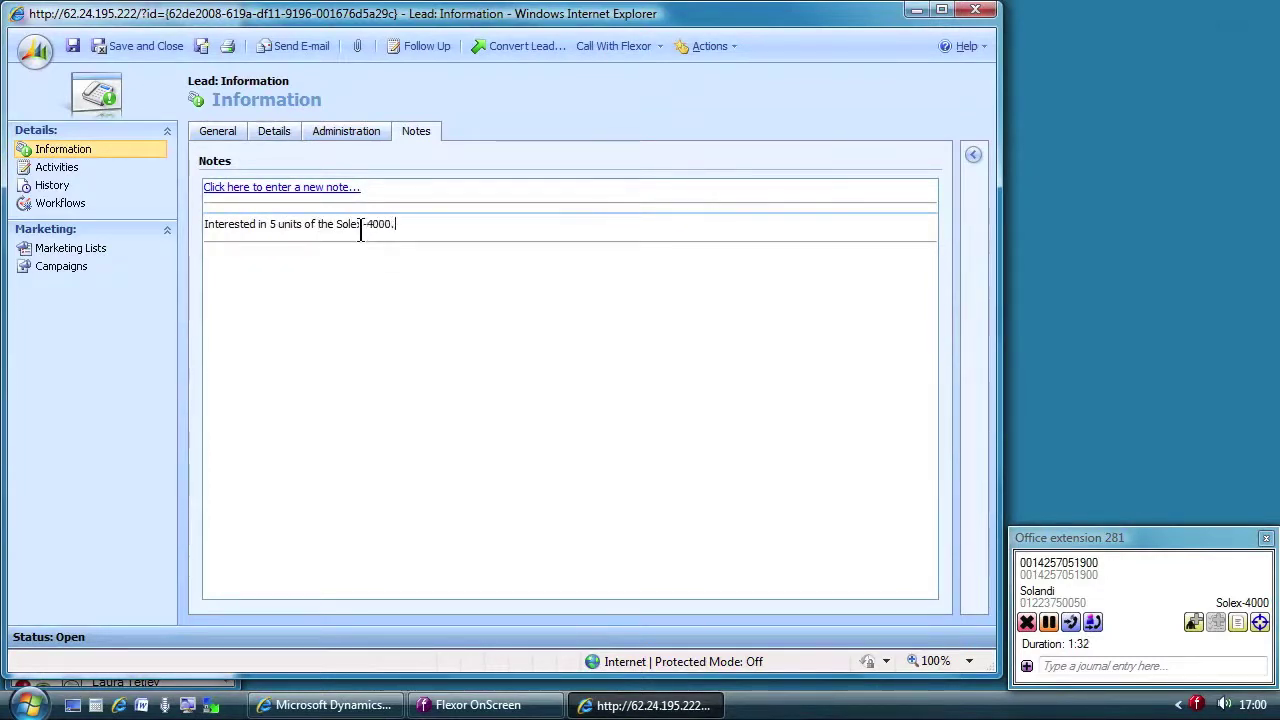
{"action": "left_click_drag", "start_coordinate": [214, 25], "coordinate": [487, 33]}
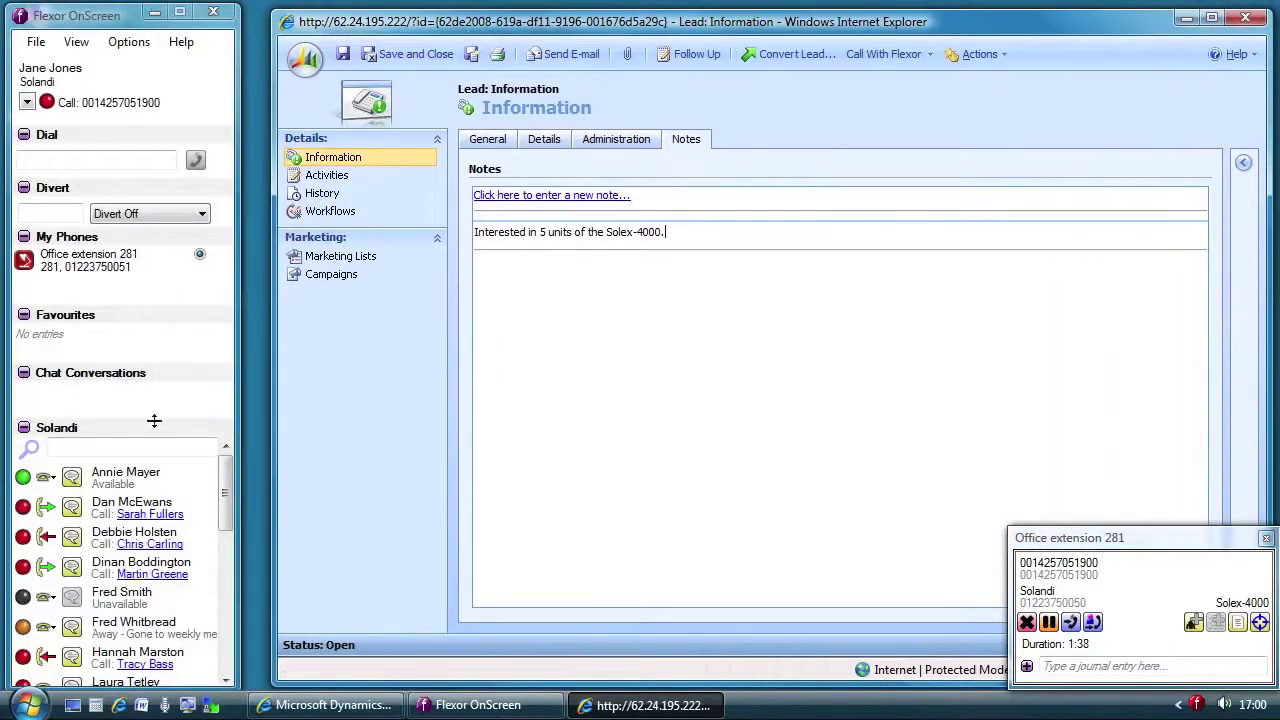
{"action": "left_click", "coordinate": [71, 476]}
{"action": "type", "text": "What wou"}
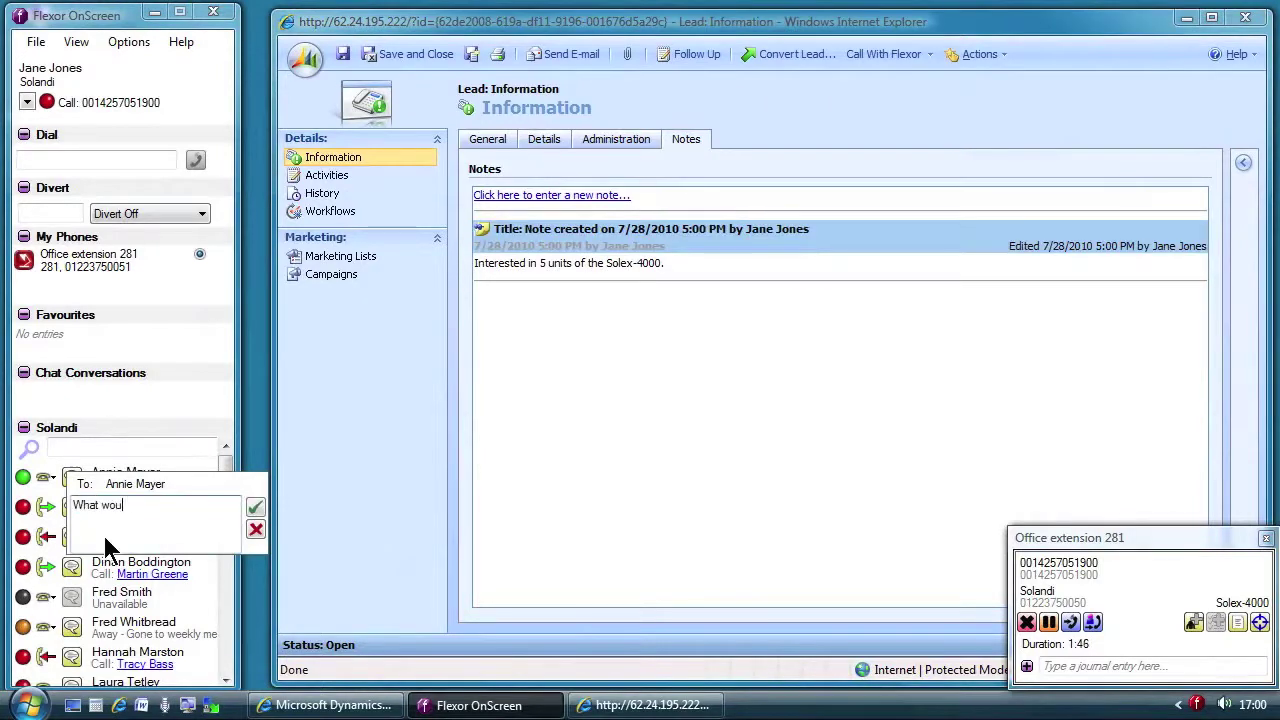
{"action": "type", "text": "ld we quote for 5 units of the Solex-4000?"}
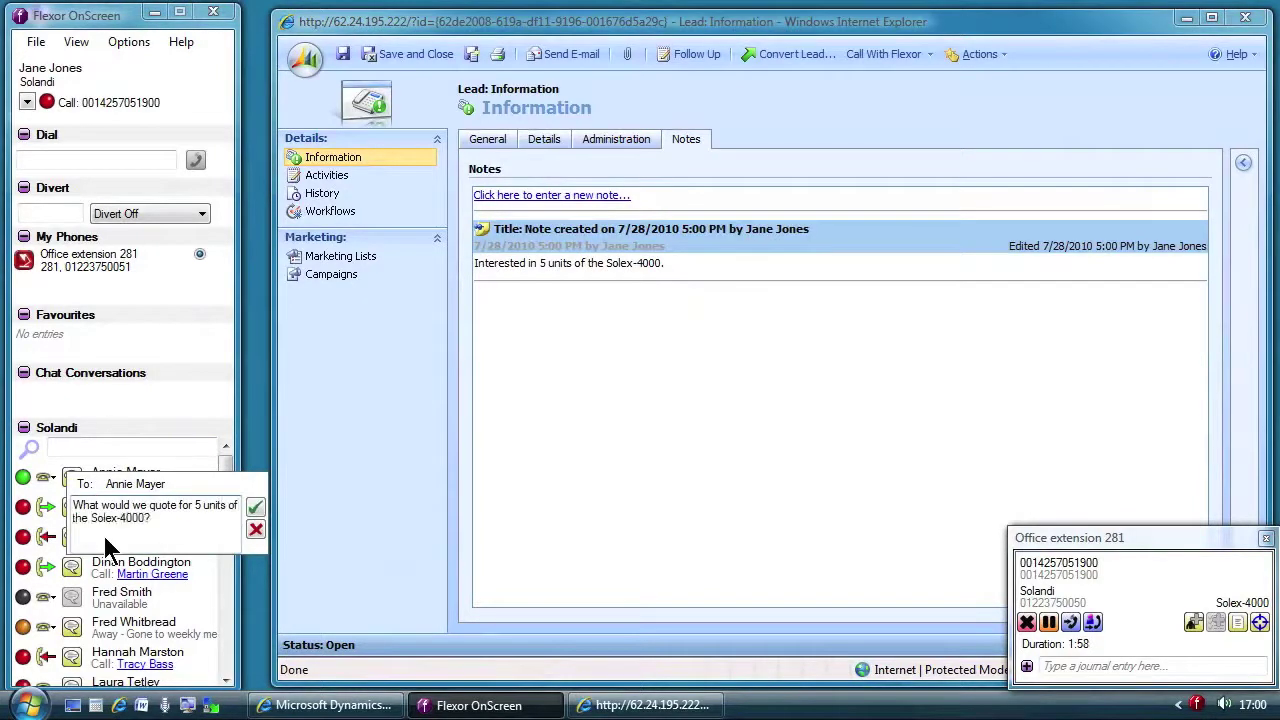
{"action": "key", "text": "Return"}
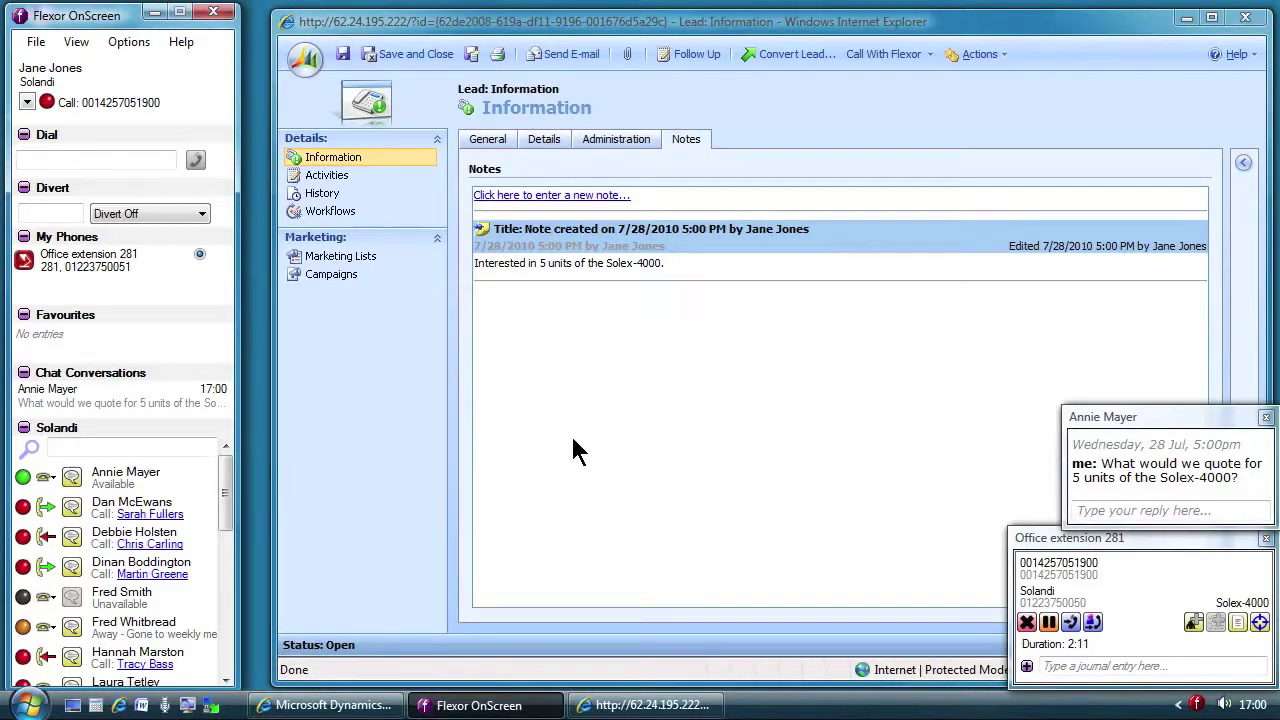
{"action": "left_click", "coordinate": [675, 264]}
{"action": "type", "text": "Quoted $"}
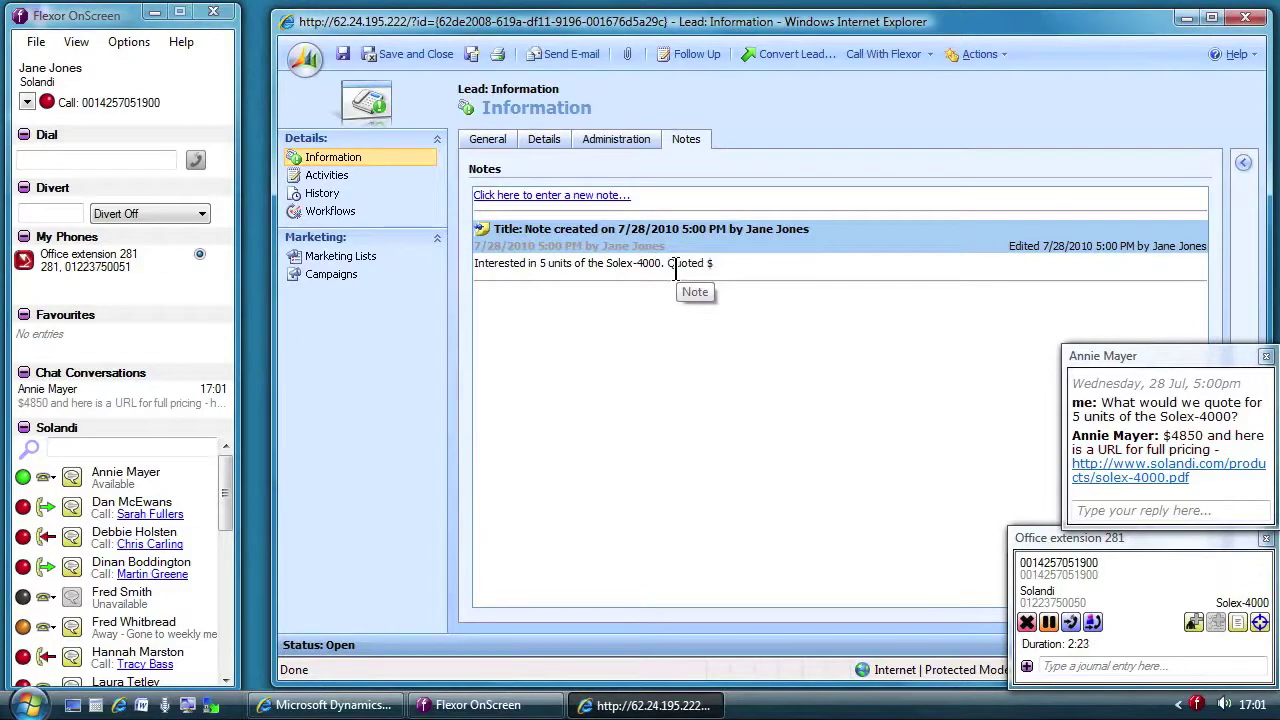
{"action": "type", "text": "4850."}
{"action": "left_click", "coordinate": [1108, 510]}
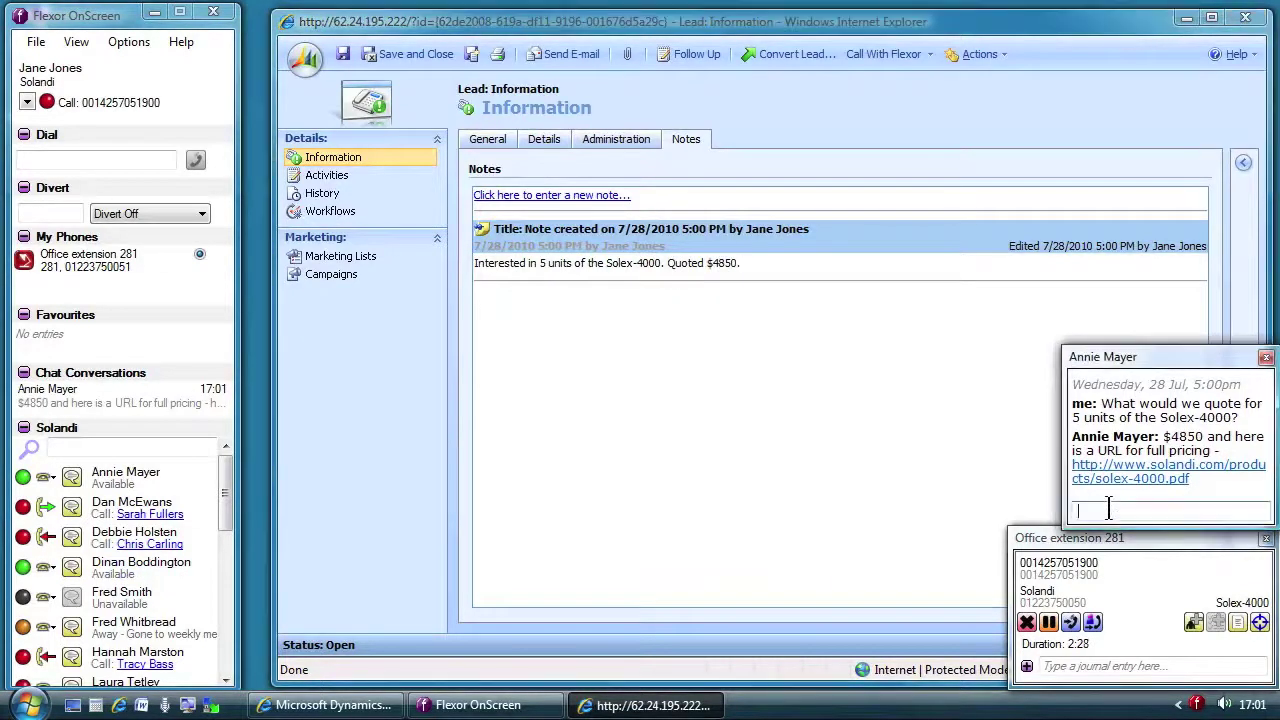
{"action": "type", "text": "Thanks."}
{"action": "key", "text": "Return"}
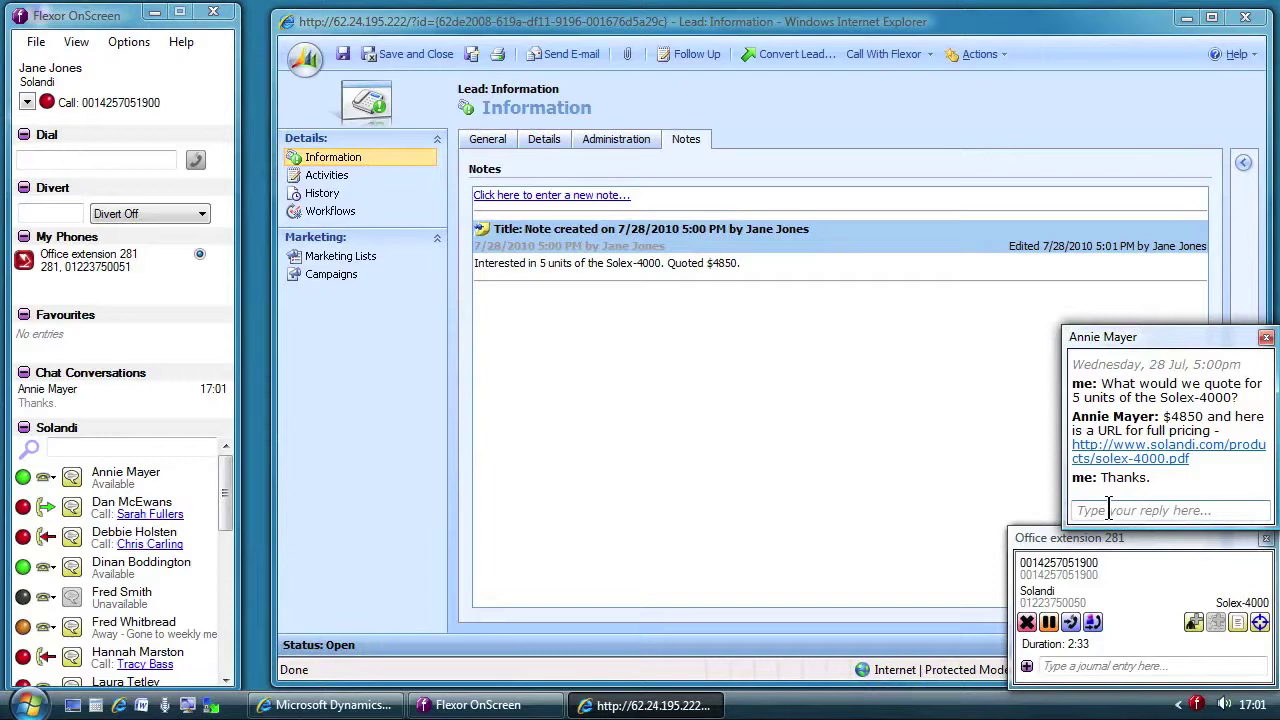
{"action": "left_click", "coordinate": [1266, 338]}
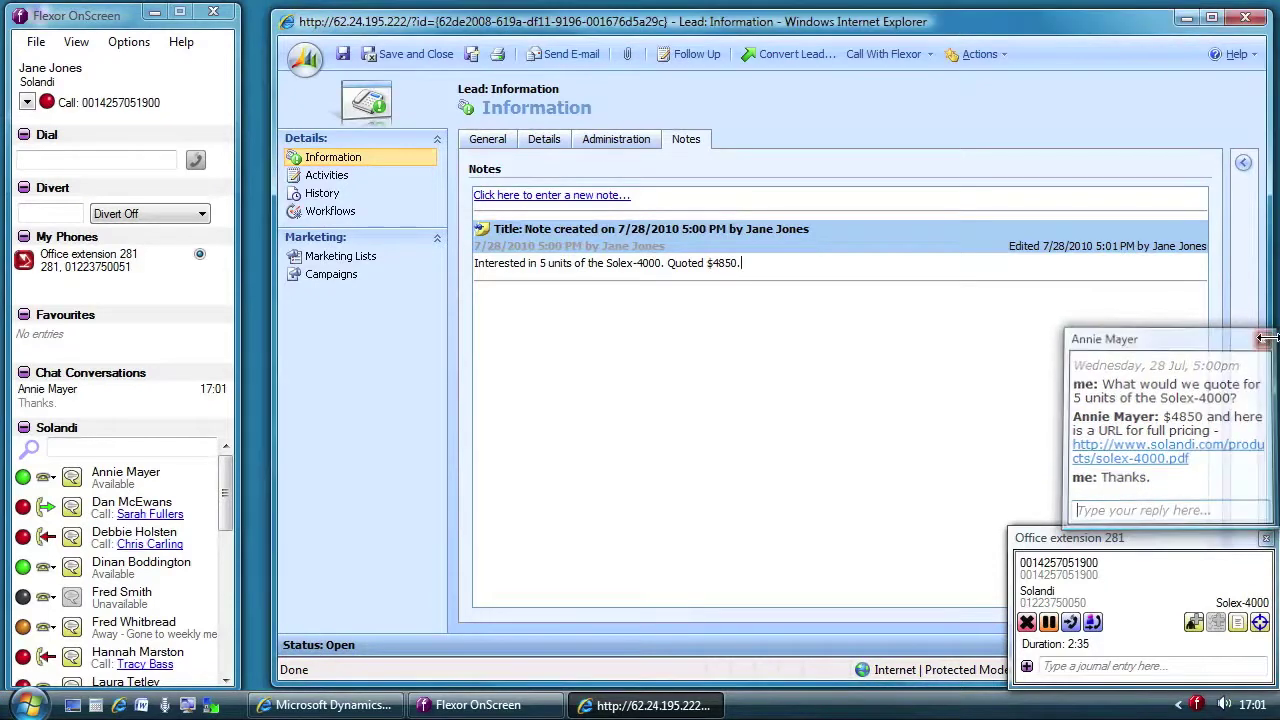
Step: End the current call with the new lead
{"action": "left_click", "coordinate": [1028, 623]}
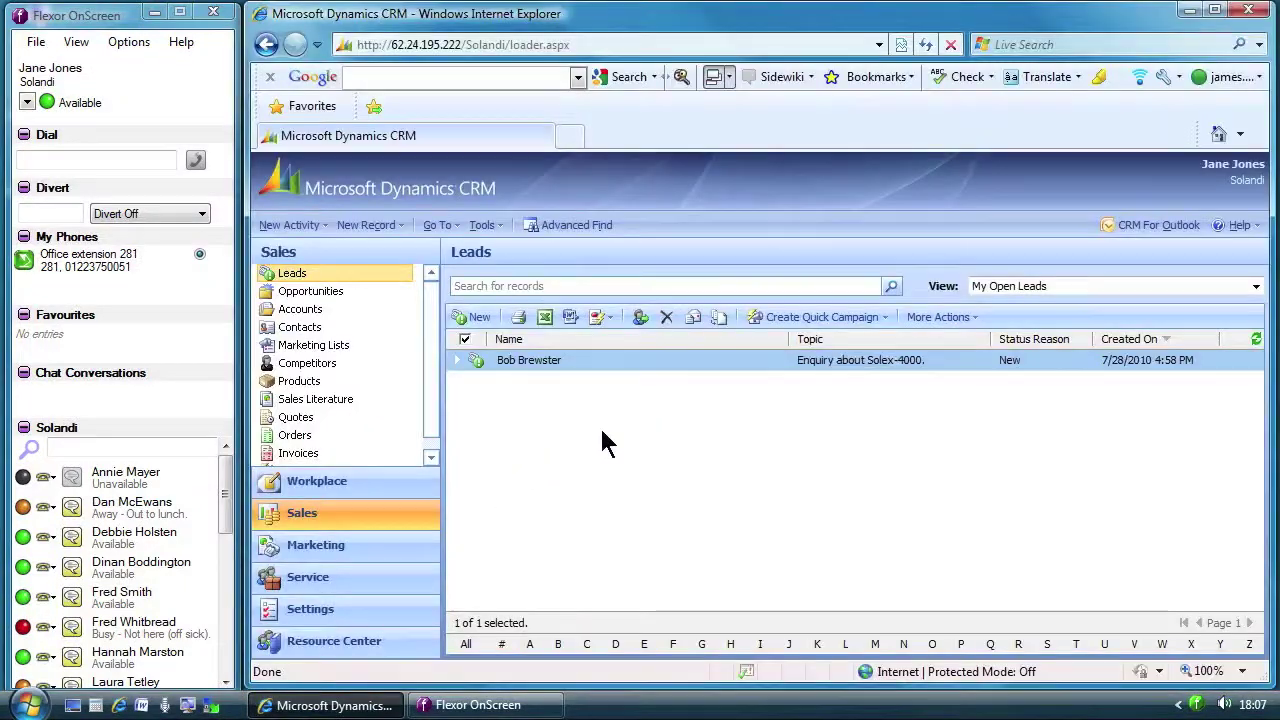
Step: Reopen the caller's lead, review its notes, and call his business number with Flexor
{"action": "double_click", "coordinate": [554, 366]}
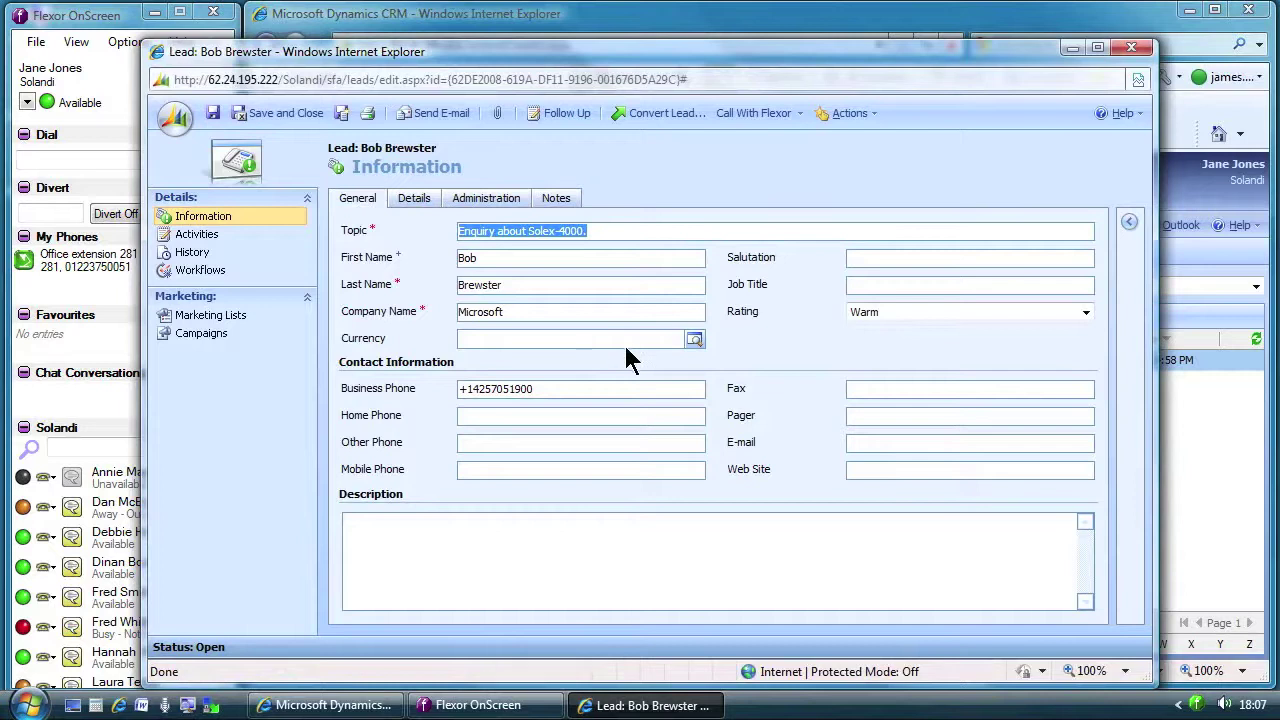
{"action": "left_click", "coordinate": [558, 200]}
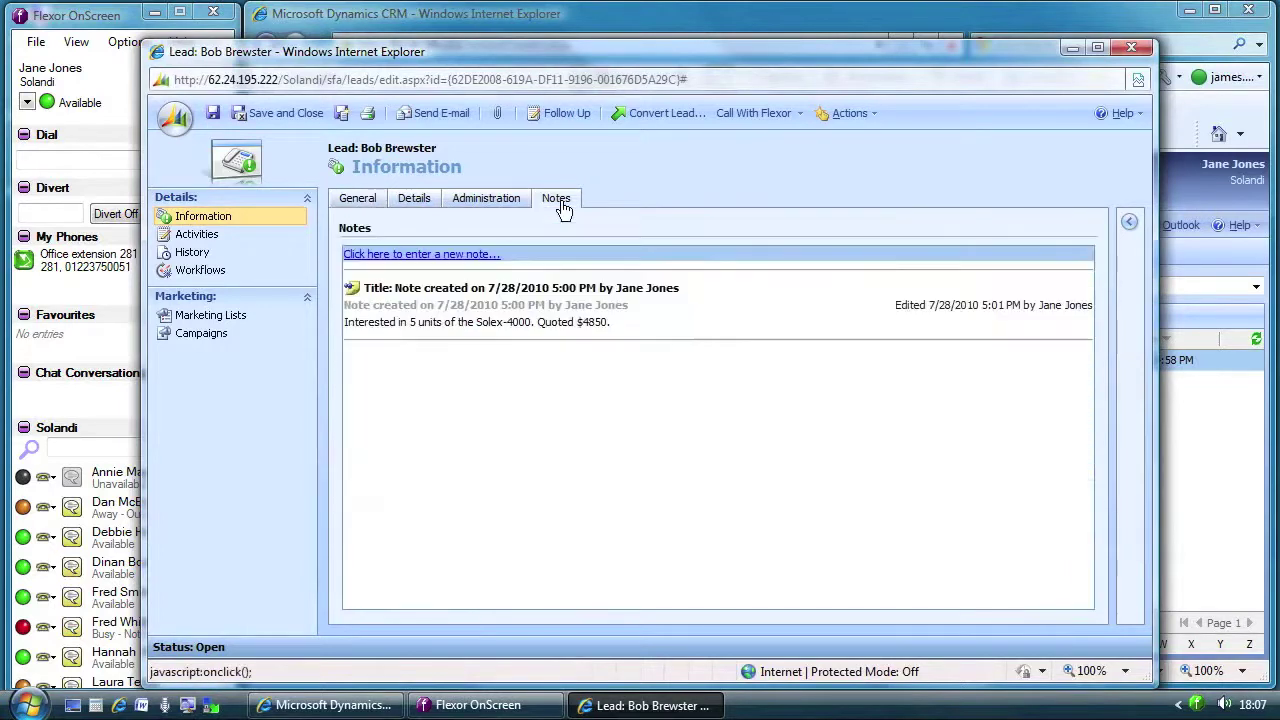
{"action": "left_click", "coordinate": [750, 113]}
{"action": "left_click", "coordinate": [778, 135]}
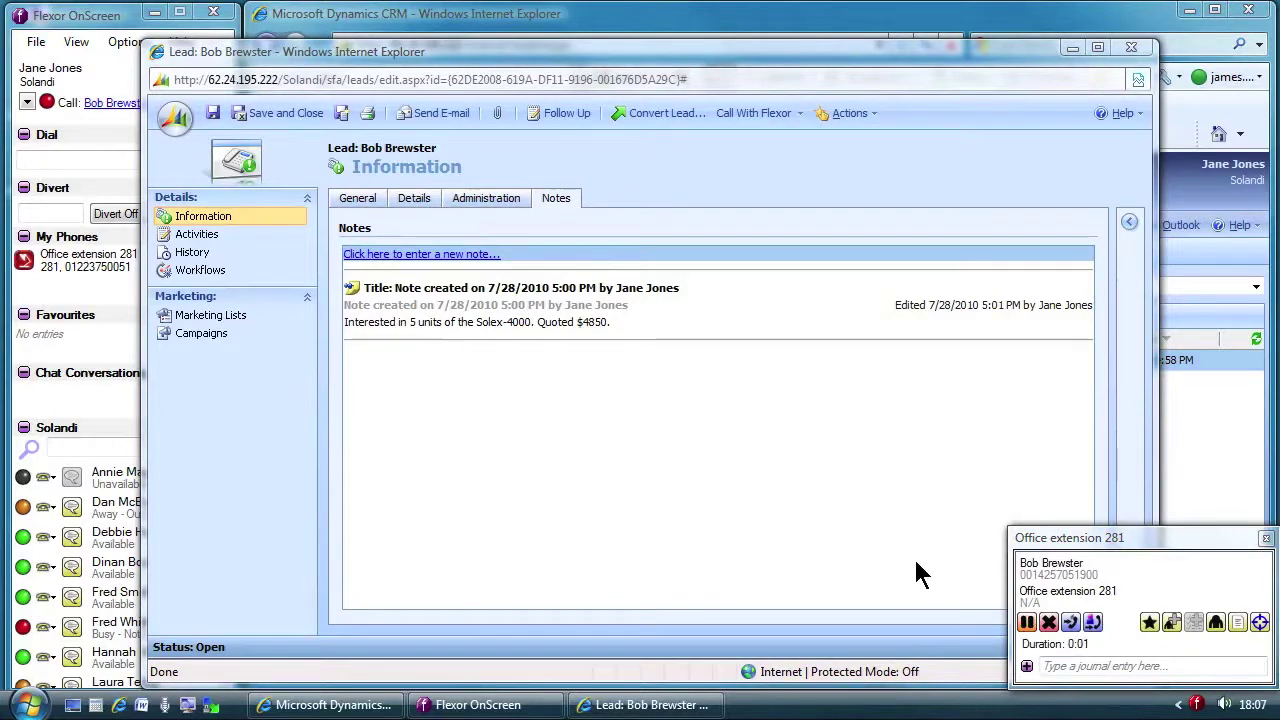
Step: Log the call with description 'Likes the product, and likely to purchase. Has a technical question.'
{"action": "left_click", "coordinate": [1237, 624]}
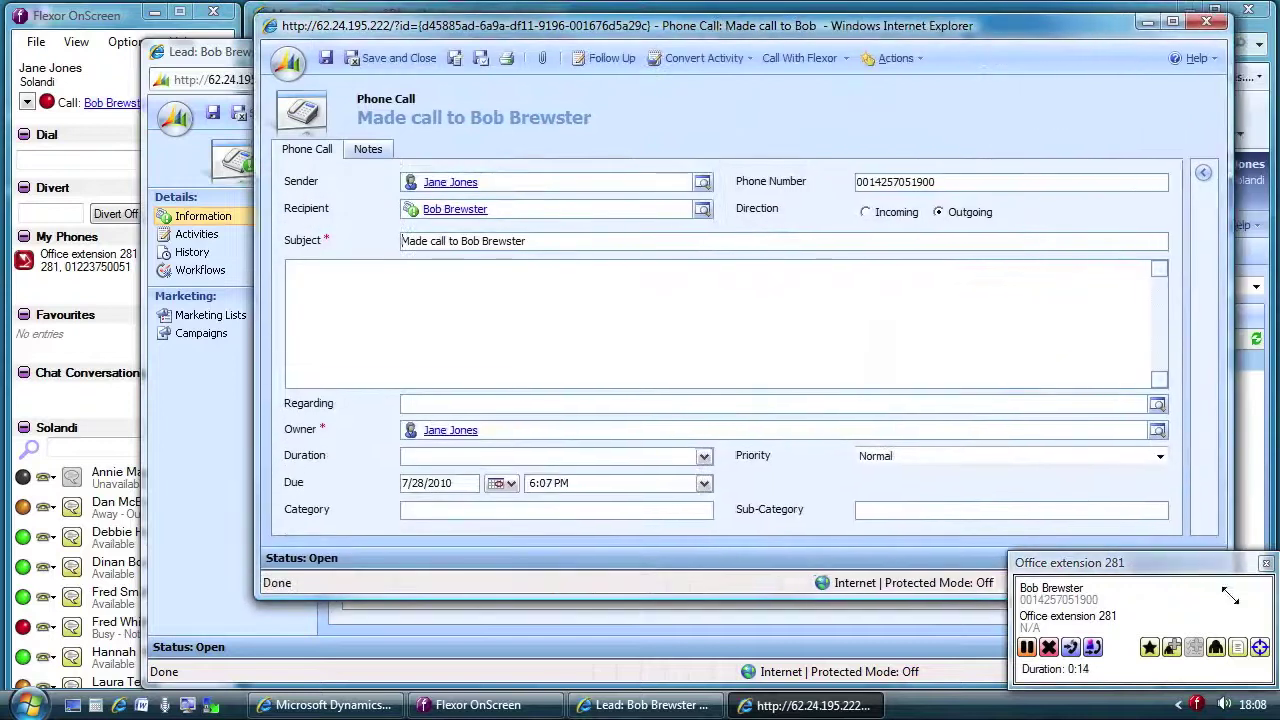
{"action": "left_click", "coordinate": [585, 332]}
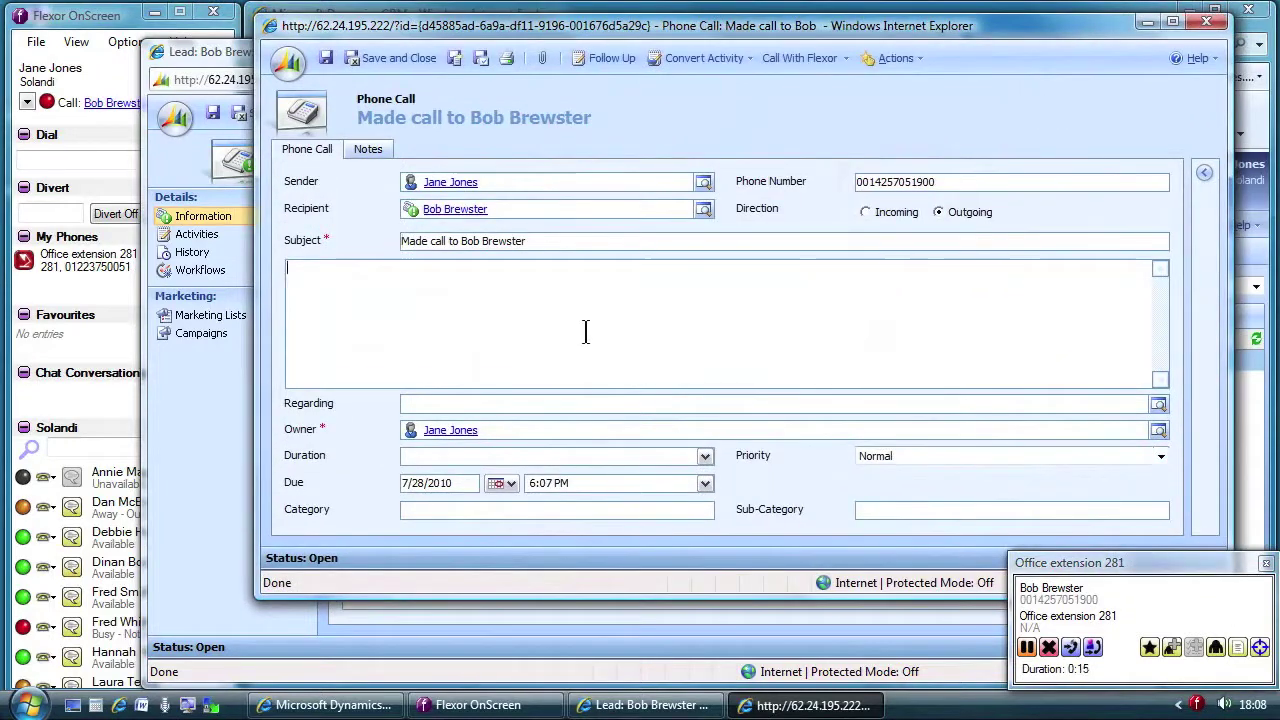
{"action": "type", "text": "Likes the product"}
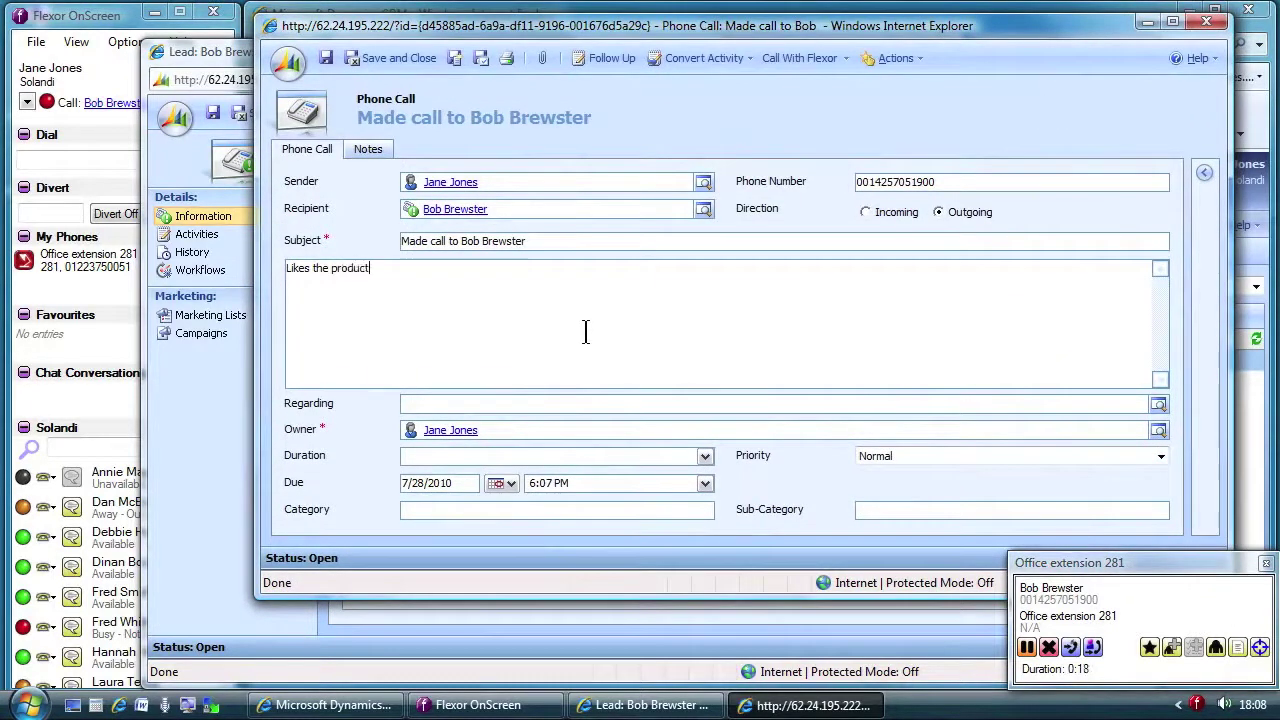
{"action": "type", "text": ", and likely to purcha"}
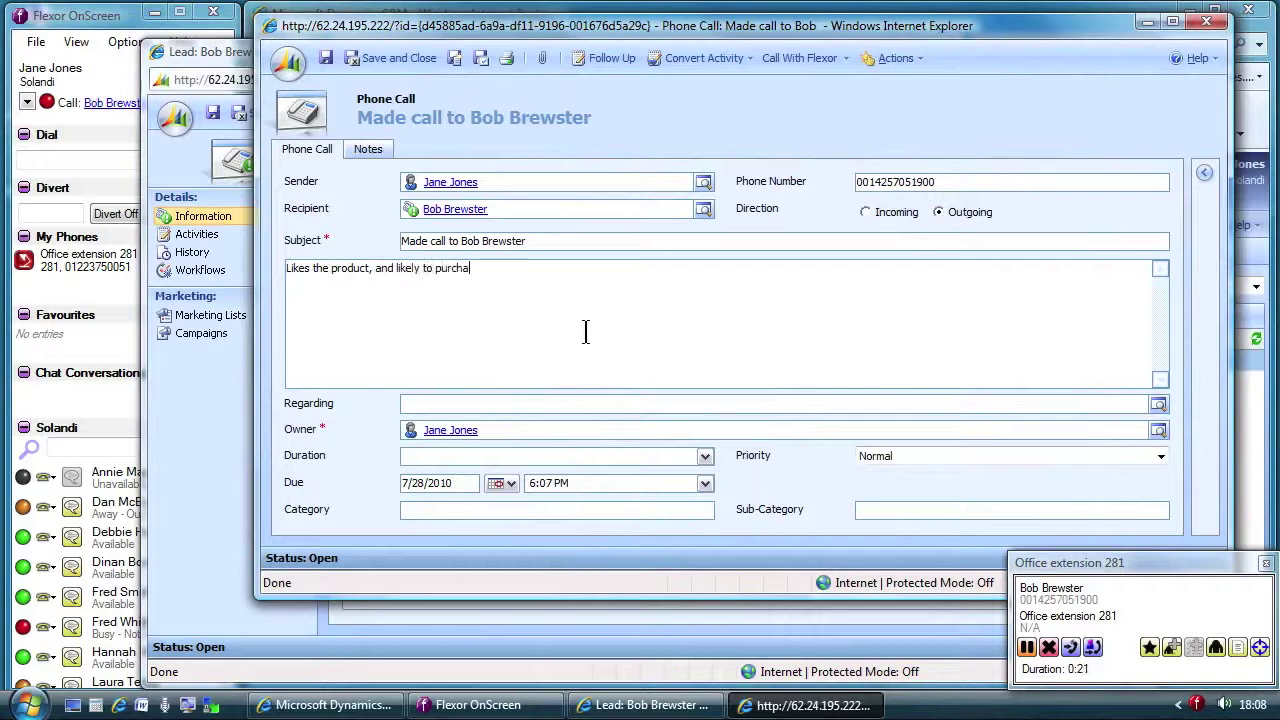
{"action": "type", "text": "se. Has "}
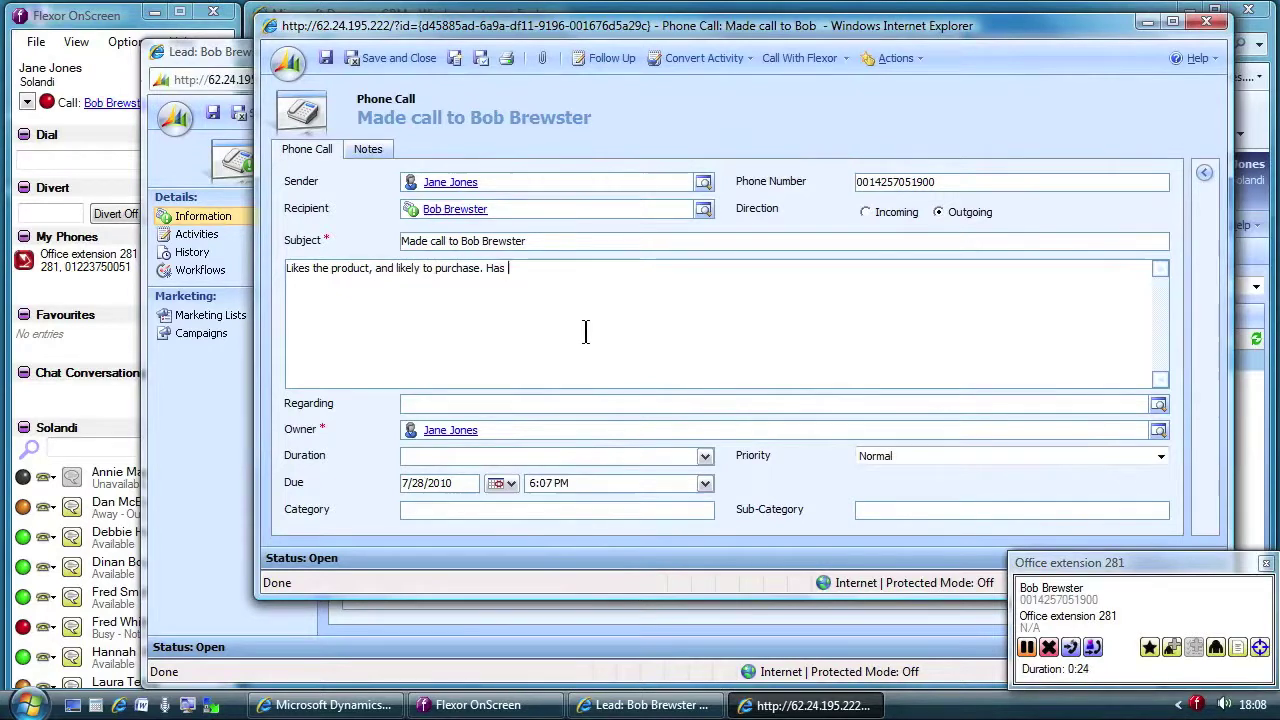
{"action": "type", "text": "a technical question."}
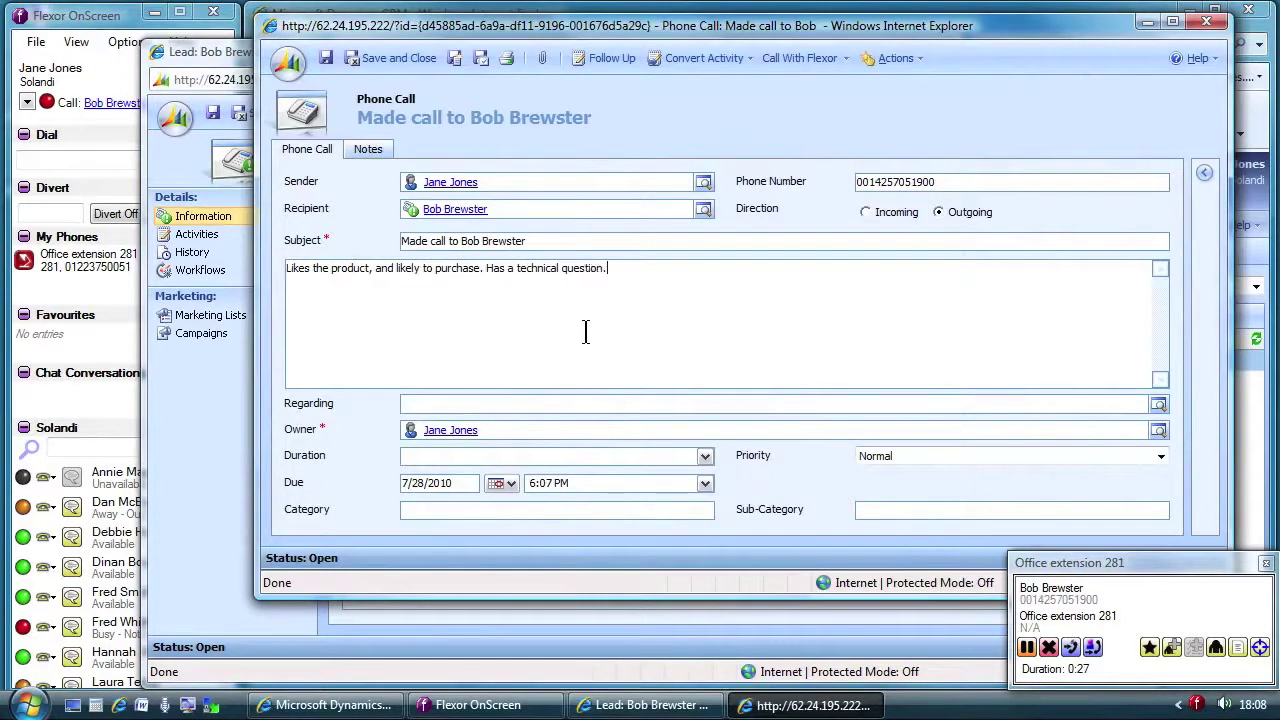
{"action": "left_click", "coordinate": [106, 38]}
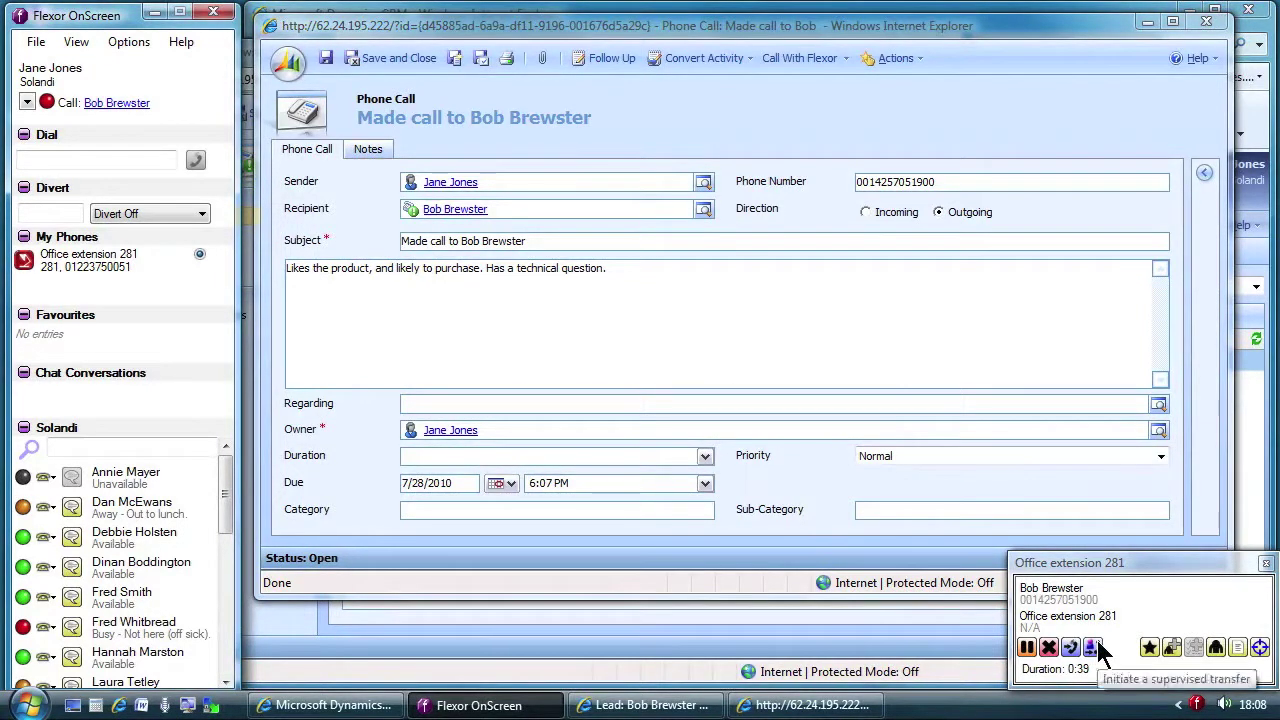
Step: Consult the Support colleague on his office phone, then complete the supervised transfer to him
{"action": "left_click_drag", "start_coordinate": [1100, 650], "coordinate": [112, 597]}
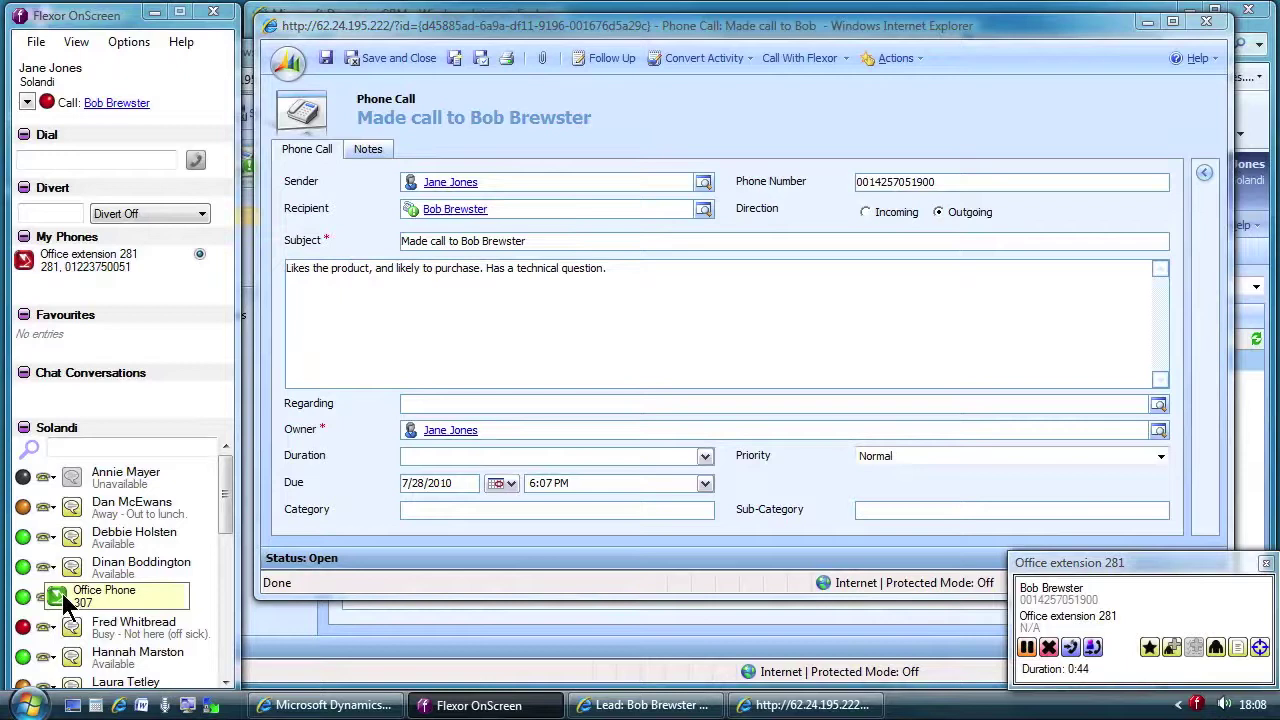
{"action": "left_click", "coordinate": [62, 594]}
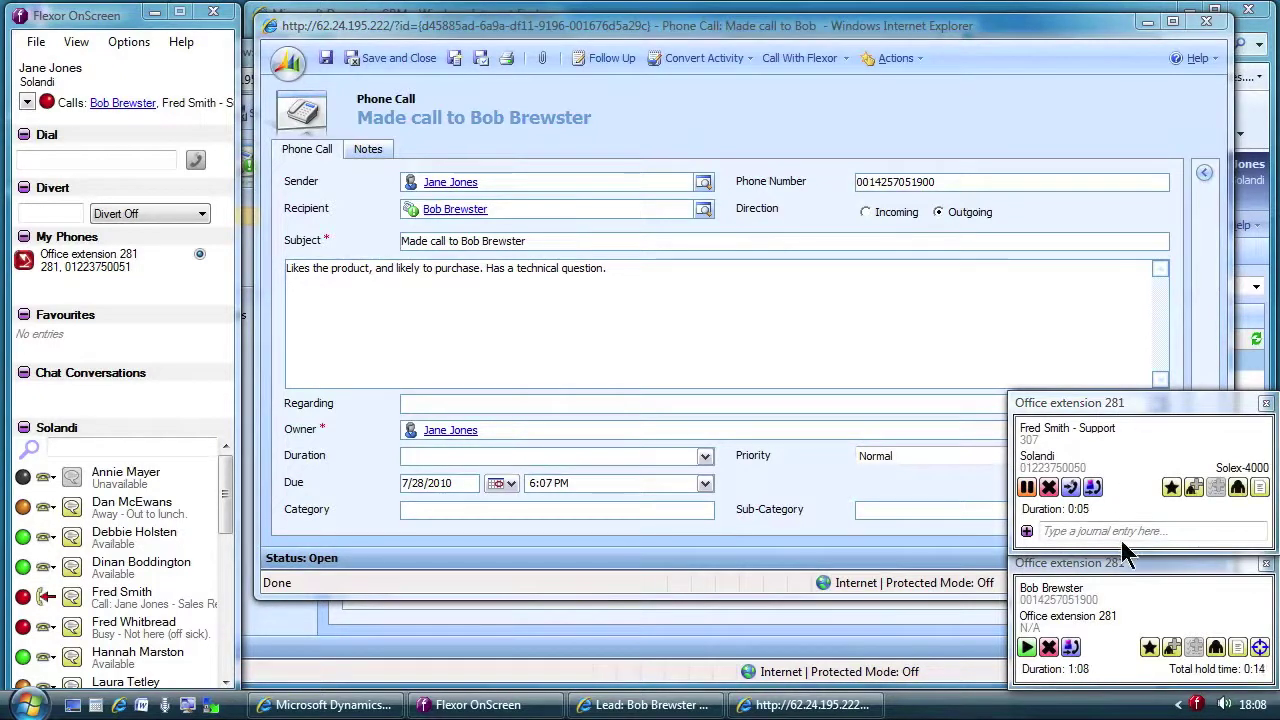
{"action": "left_click", "coordinate": [1072, 648]}
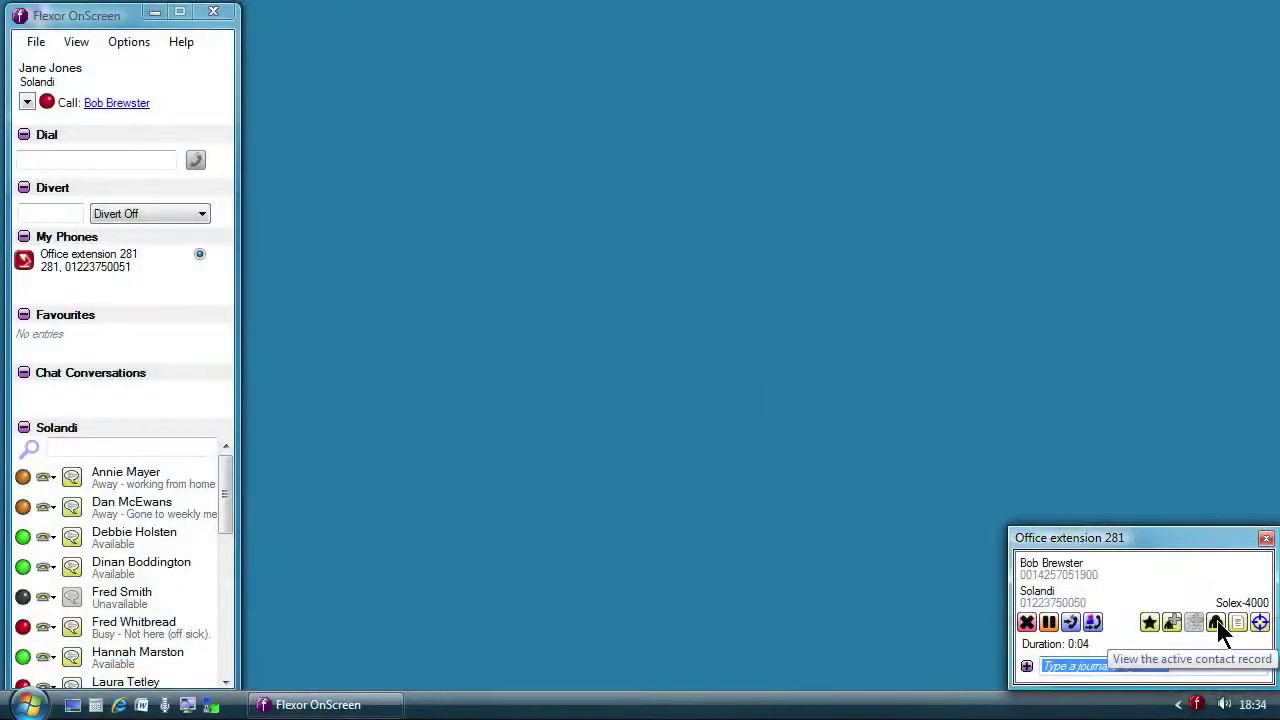
Step: Open the caller's CRM lead and review its activities and notes
{"action": "left_click", "coordinate": [1218, 628]}
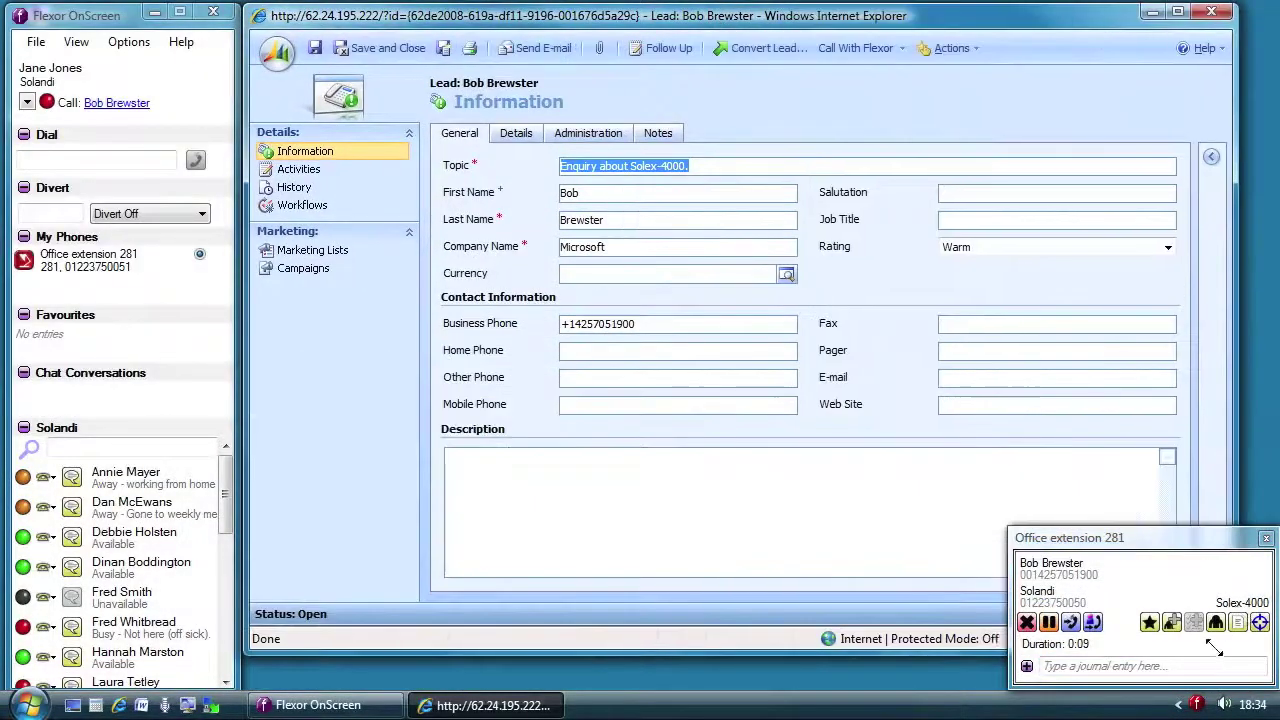
{"action": "left_click", "coordinate": [298, 169]}
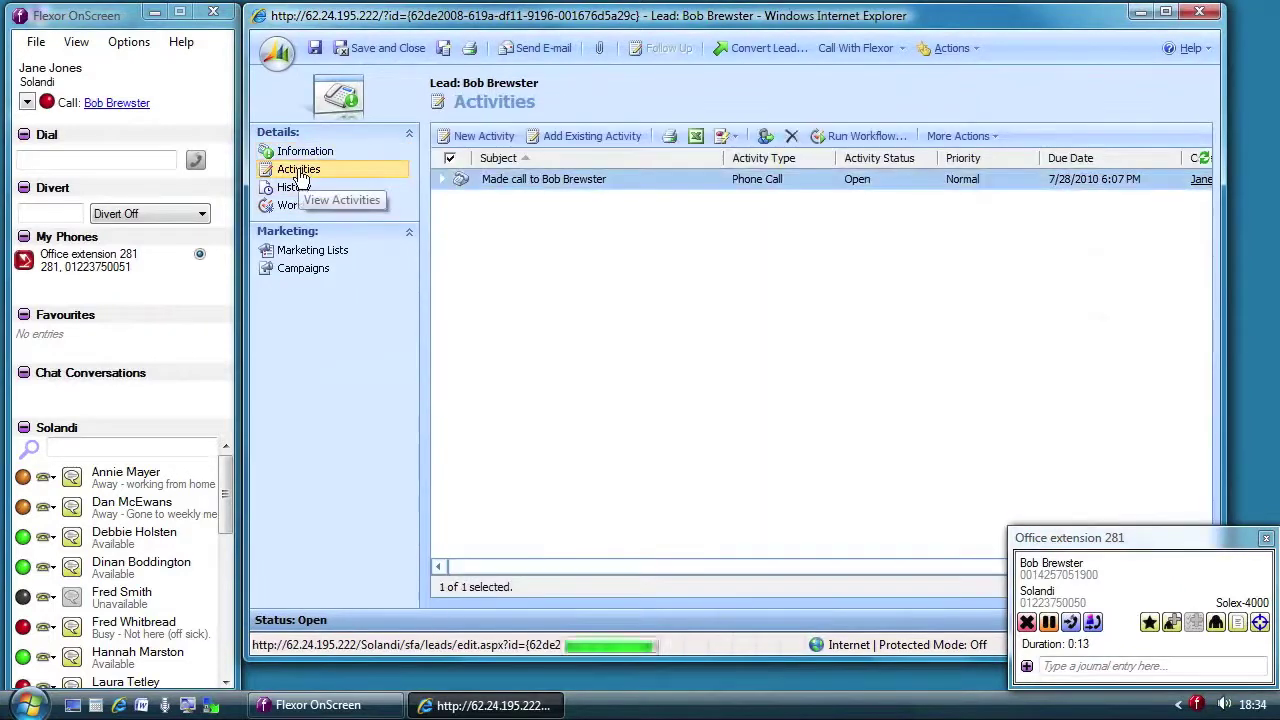
{"action": "left_click", "coordinate": [310, 156]}
{"action": "left_click", "coordinate": [660, 135]}
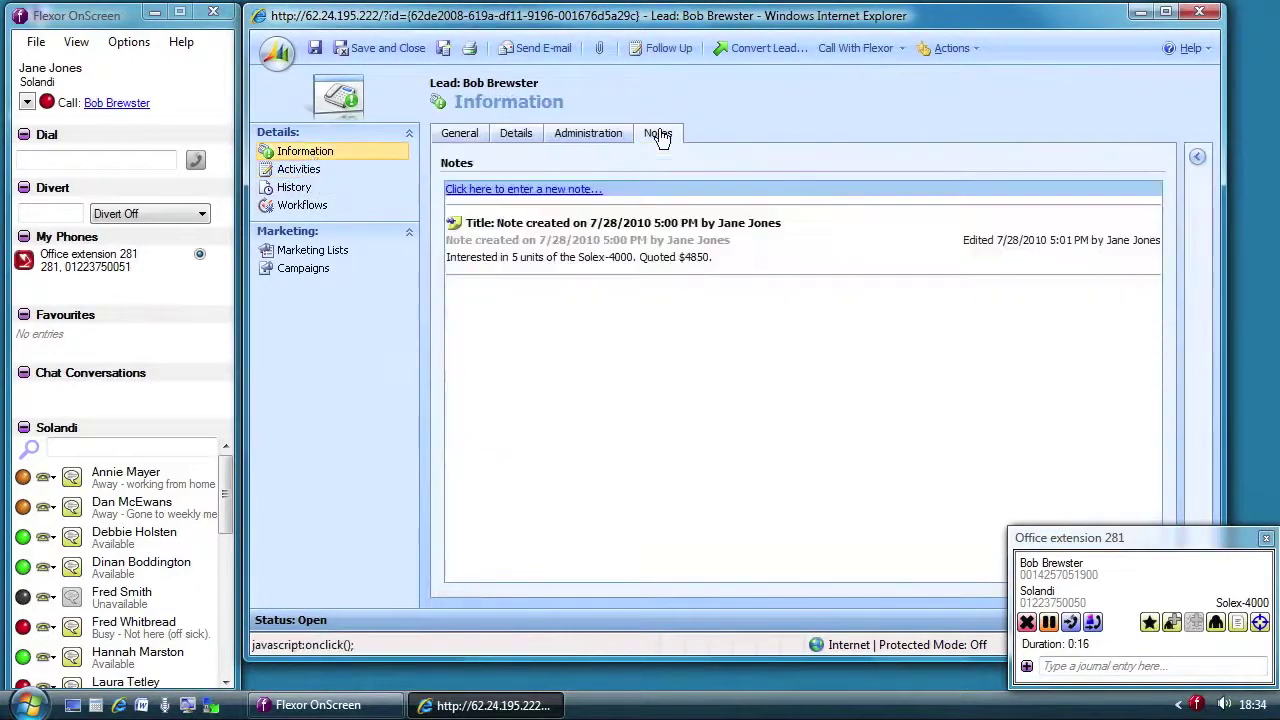
Step: Log the call as 'Has a question on credit terms.' and put the caller on hold
{"action": "left_click", "coordinate": [1243, 640]}
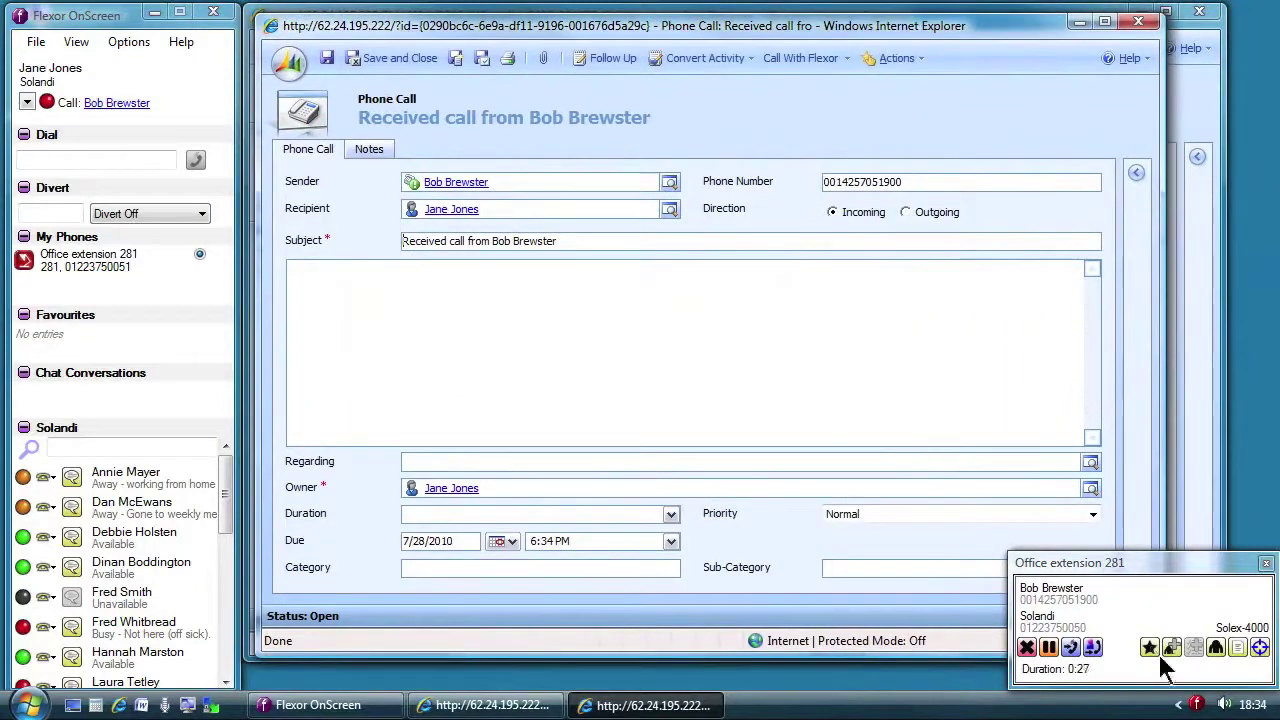
{"action": "left_click", "coordinate": [480, 334]}
{"action": "type", "text": "Has a question on credit te"}
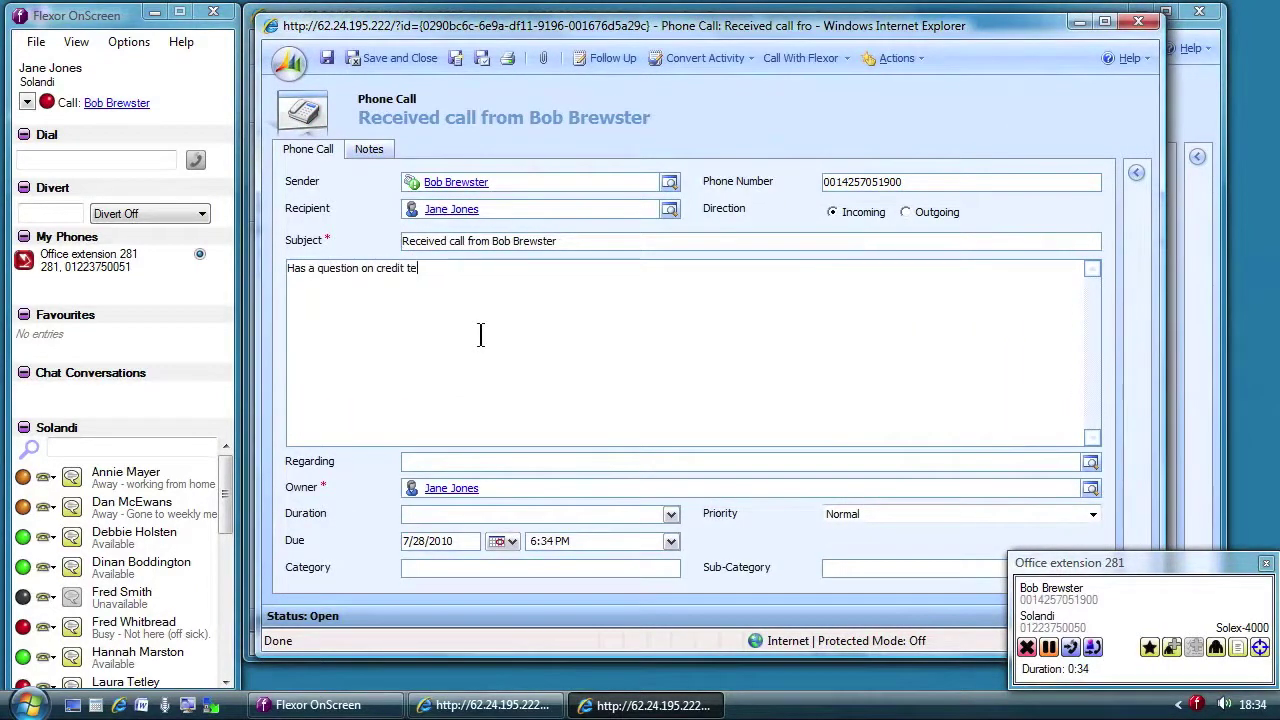
{"action": "type", "text": "rms."}
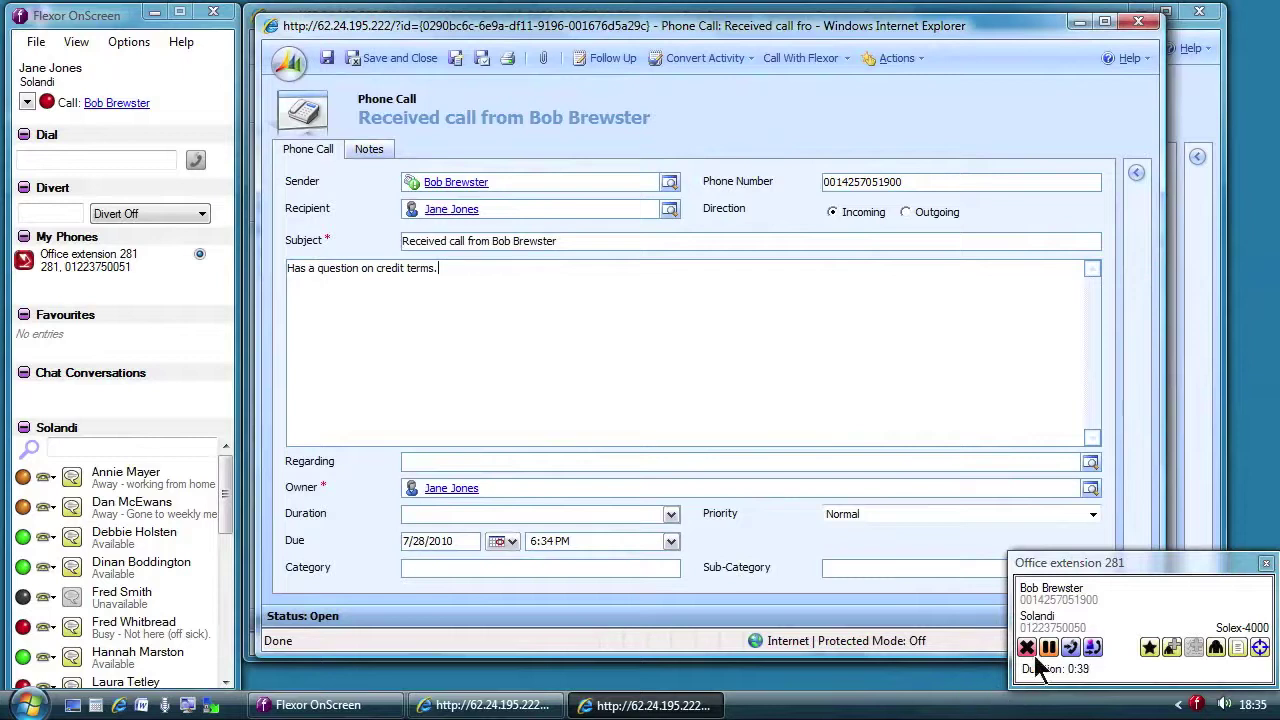
{"action": "left_click", "coordinate": [1048, 650]}
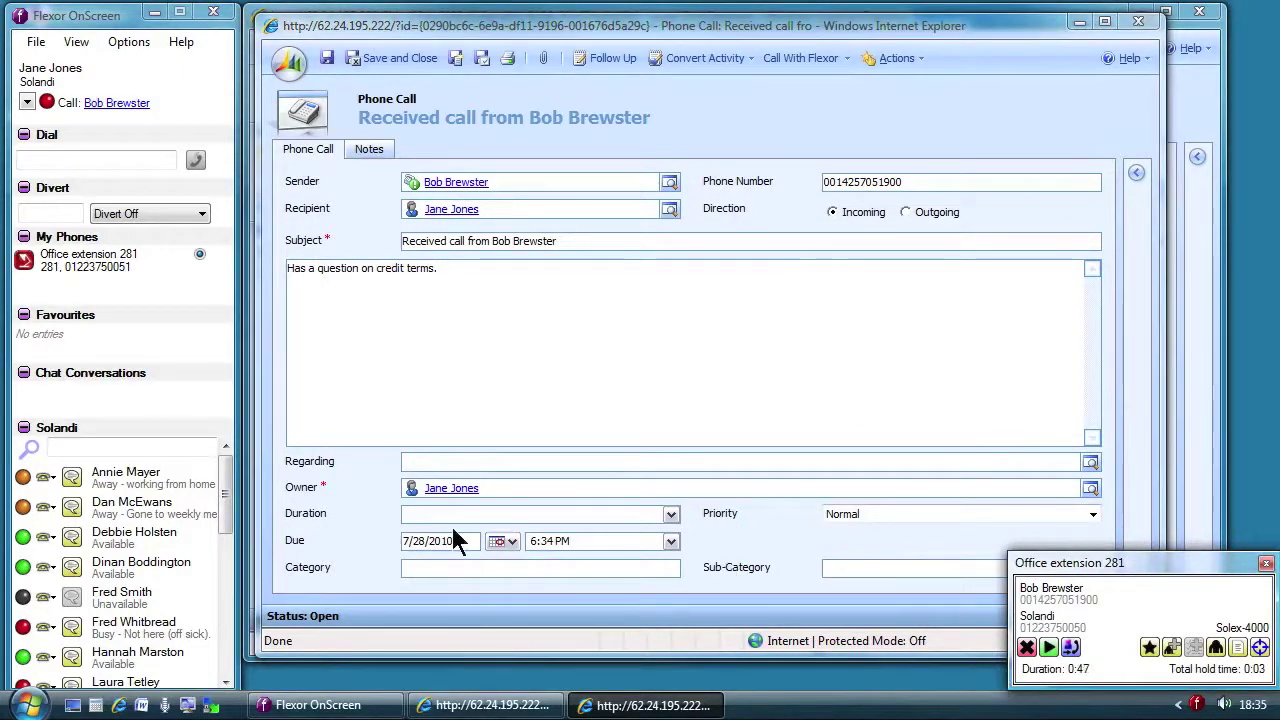
Step: Consult the sales manager, note that credit terms are OK with her, and end that call
{"action": "left_click", "coordinate": [56, 474]}
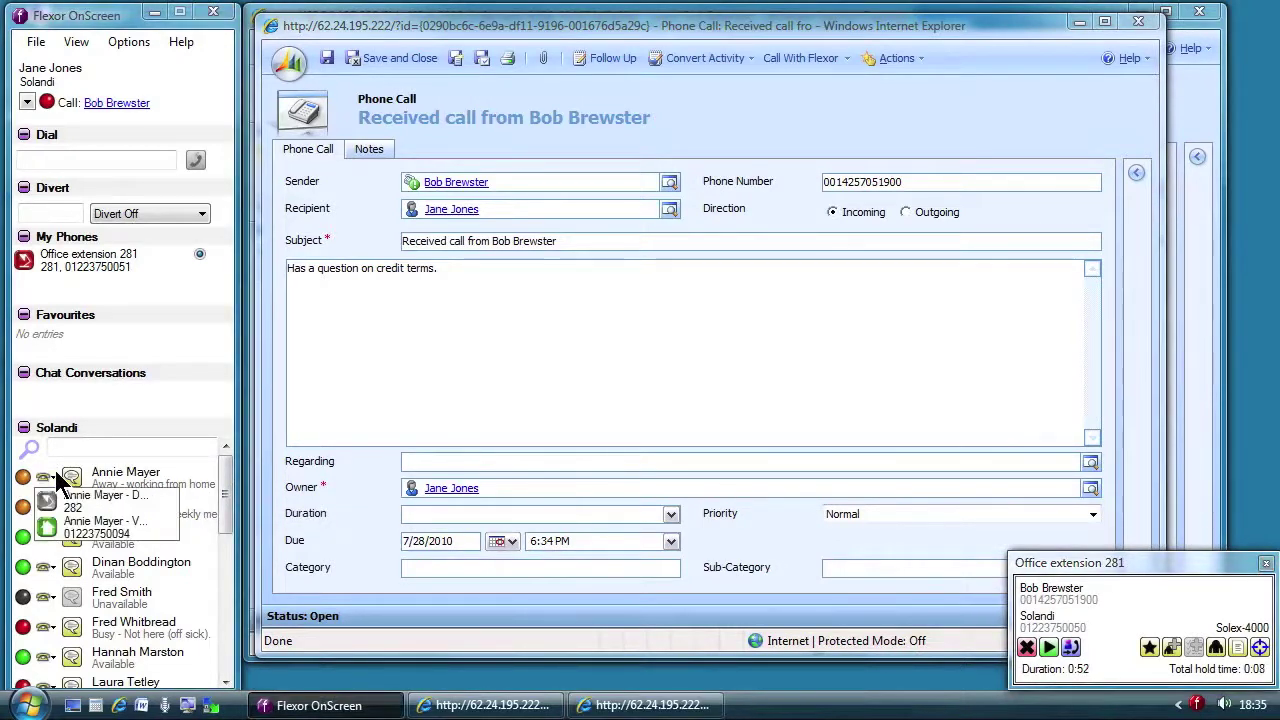
{"action": "left_click", "coordinate": [49, 523]}
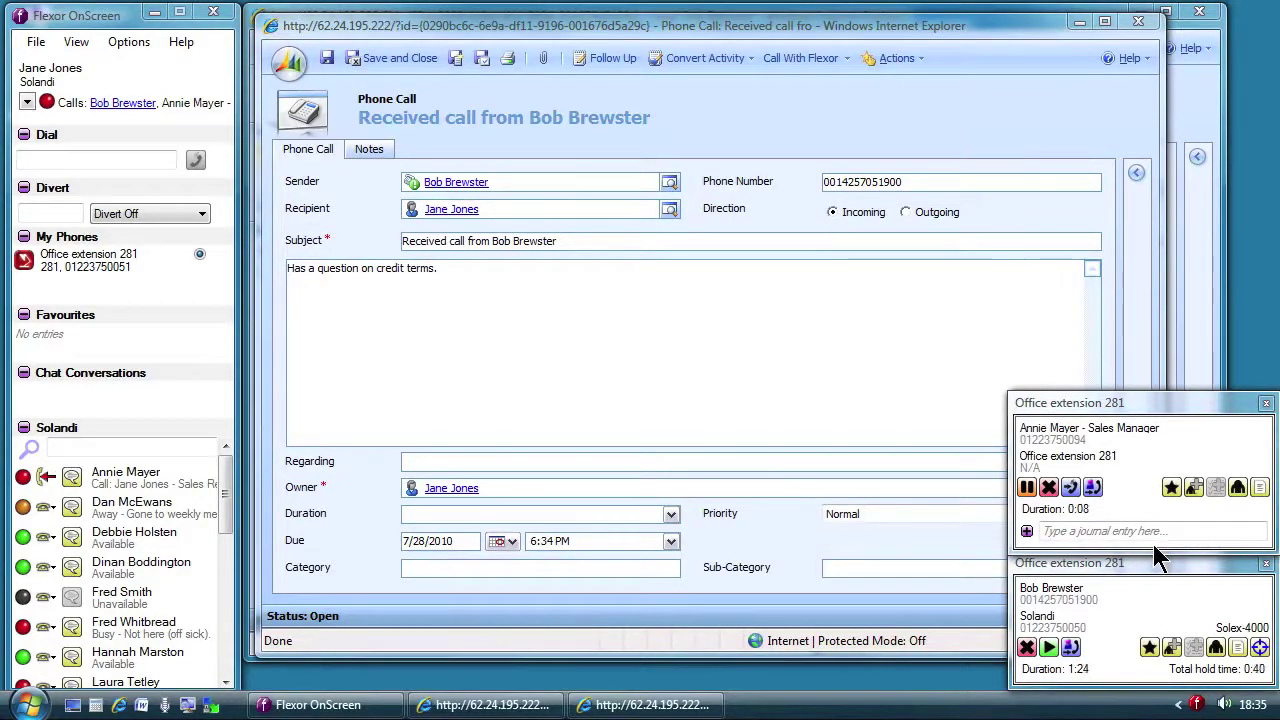
{"action": "left_click", "coordinate": [601, 303]}
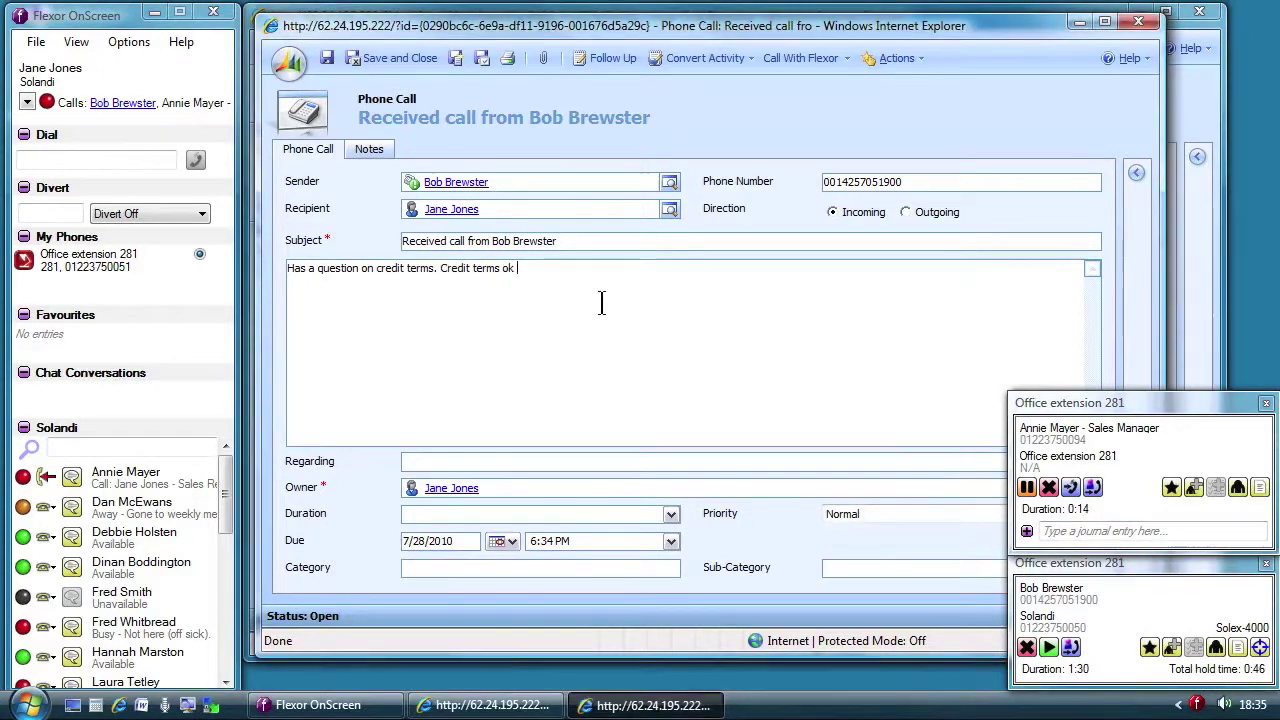
{"action": "left_click", "coordinate": [1048, 487]}
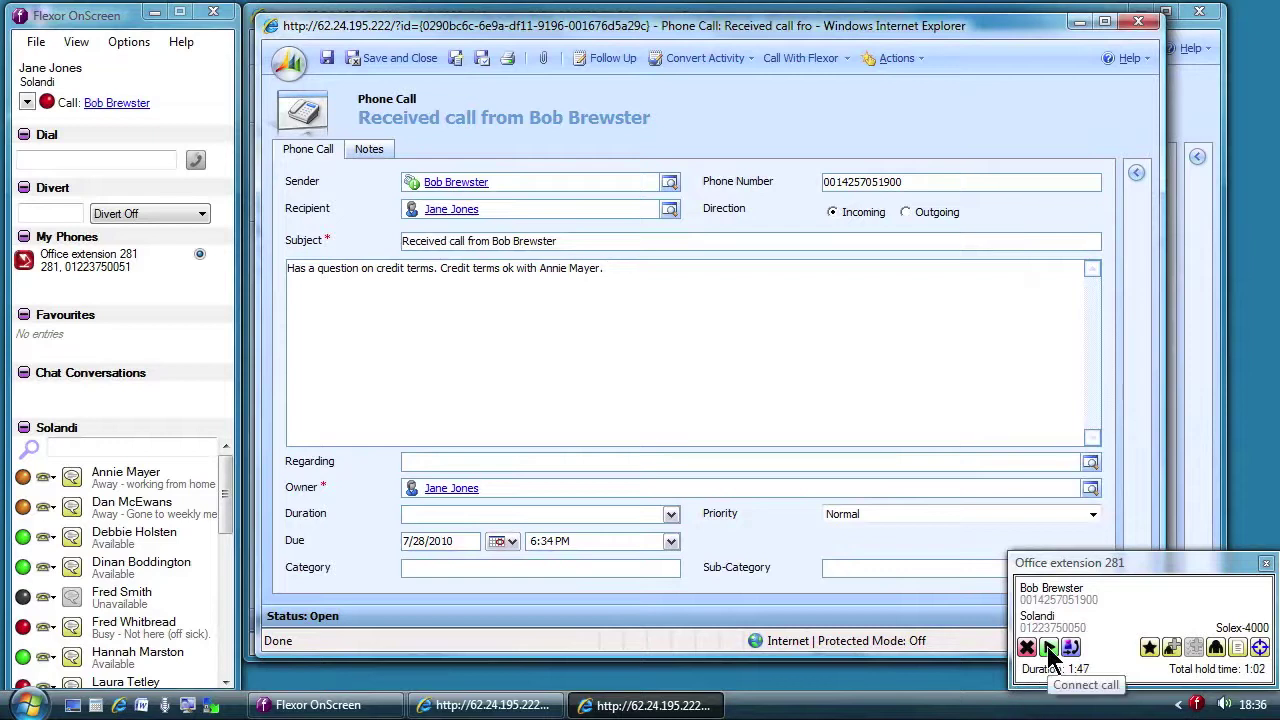
Step: Resume and end the customer's call, add 'Sale agreed!' to the notes, and save the record
{"action": "left_click", "coordinate": [1048, 648]}
{"action": "left_click", "coordinate": [739, 311]}
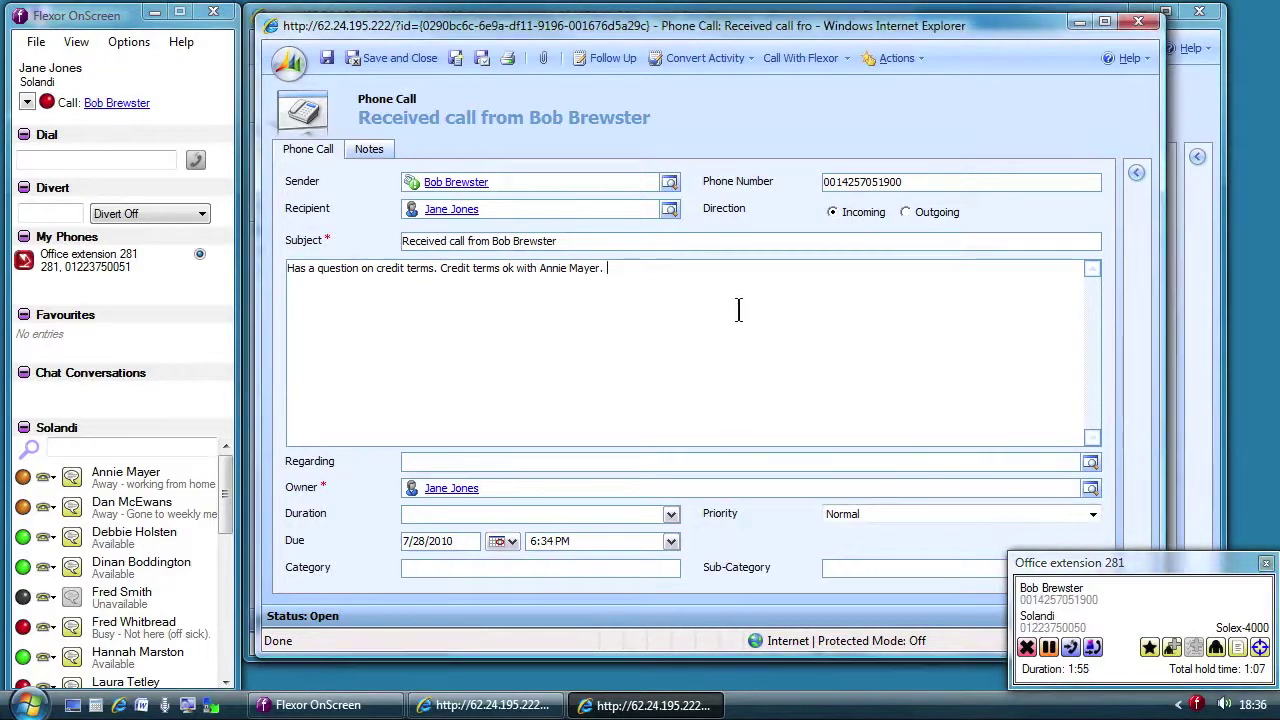
{"action": "type", "text": "Sale agreed!"}
{"action": "left_click", "coordinate": [1027, 650]}
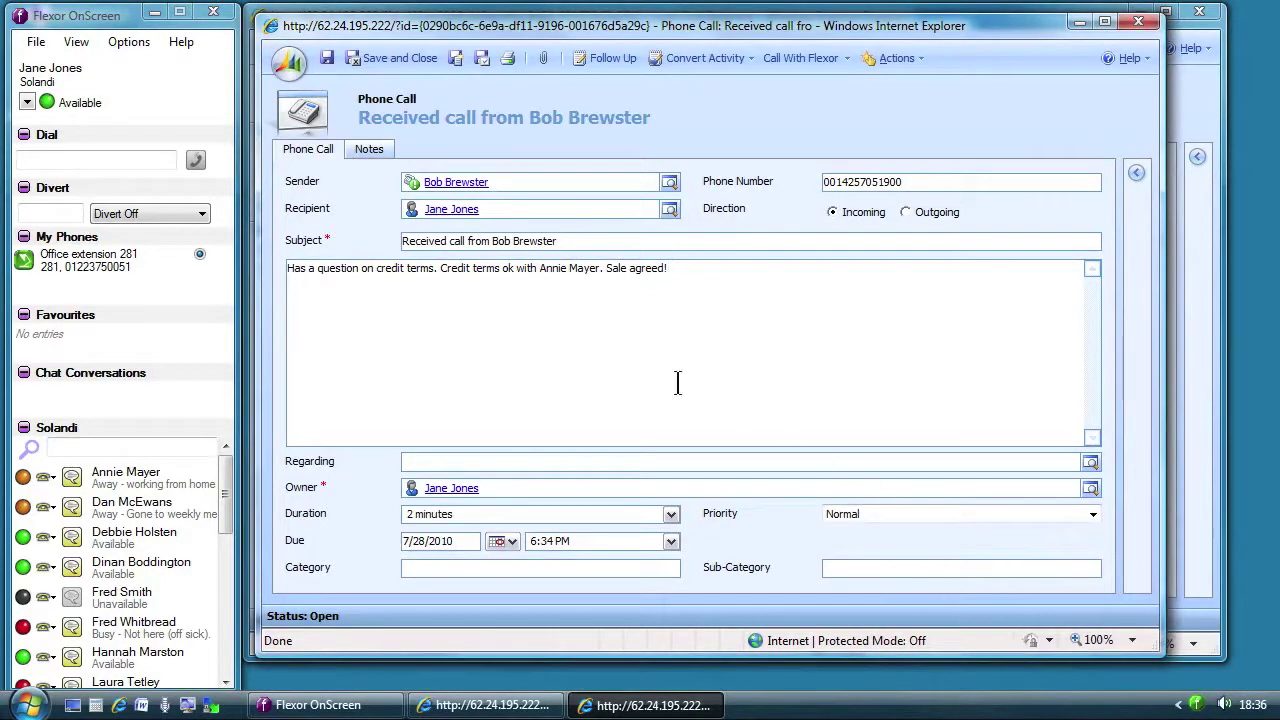
{"action": "left_click", "coordinate": [398, 56]}
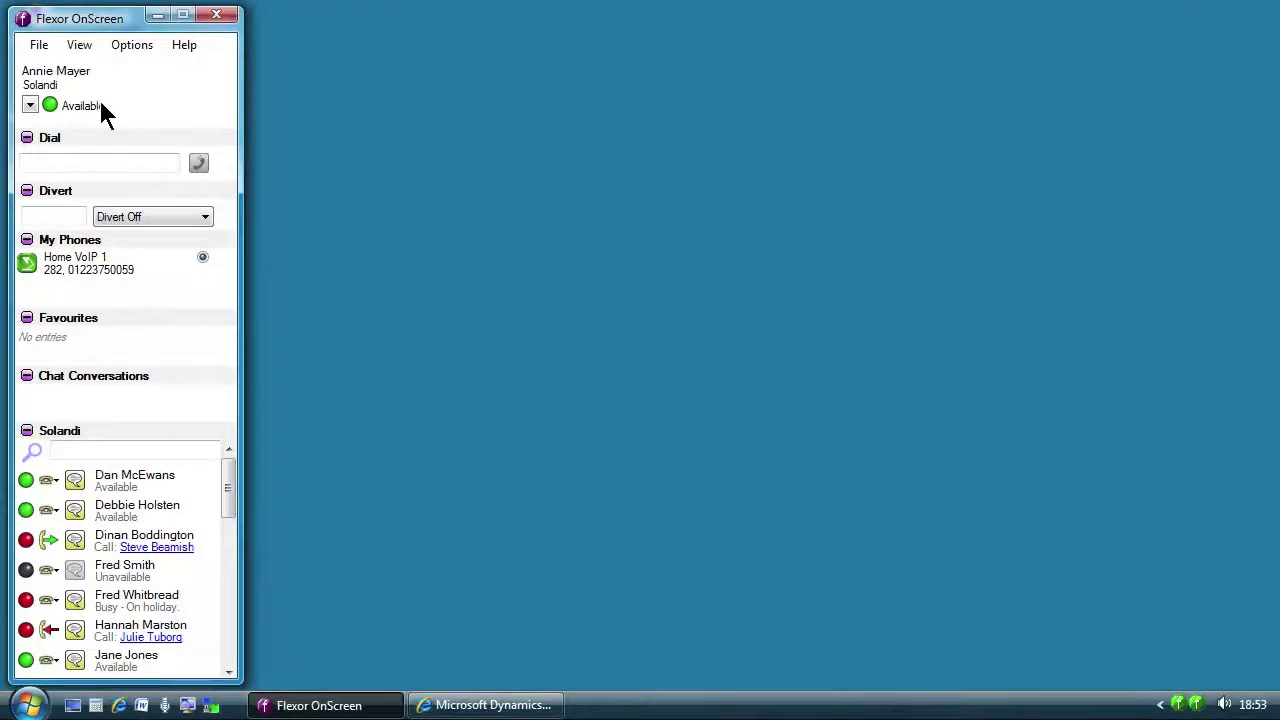
Step: Set the presence to Away with the message 'Working from home'
{"action": "left_click", "coordinate": [30, 105]}
{"action": "left_click", "coordinate": [134, 153]}
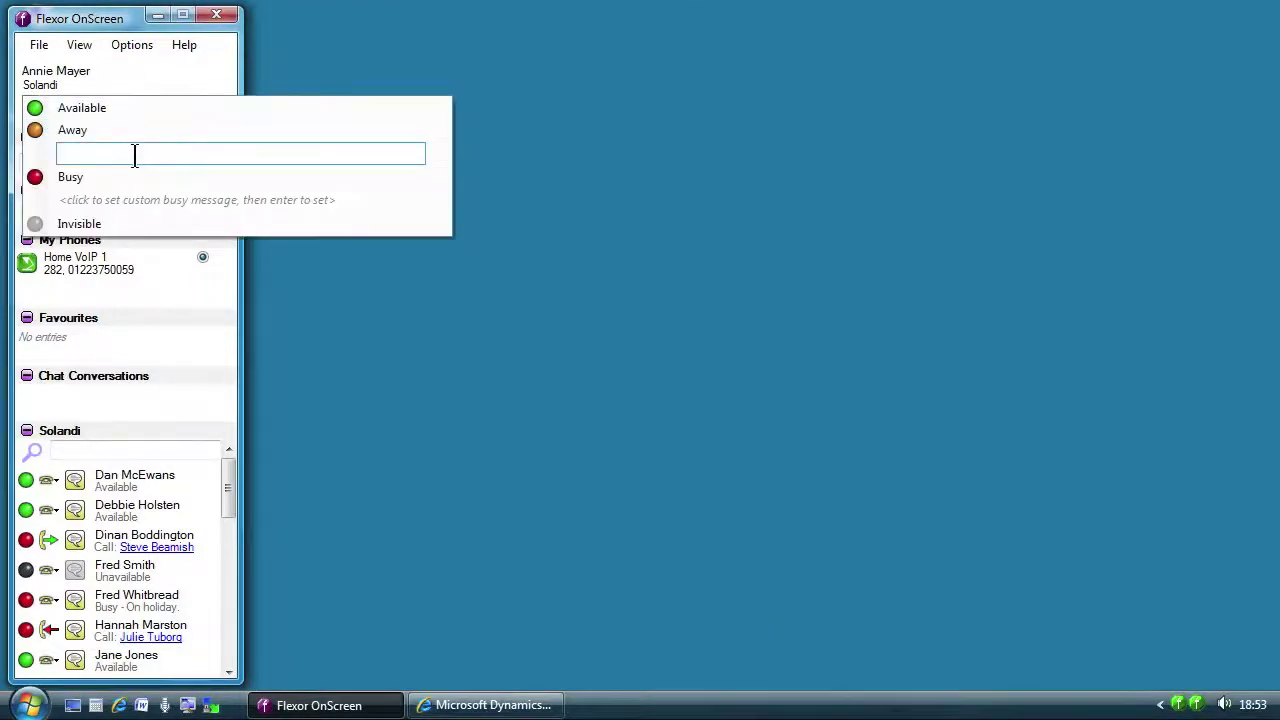
{"action": "type", "text": "Working from home"}
{"action": "key", "text": "Return"}
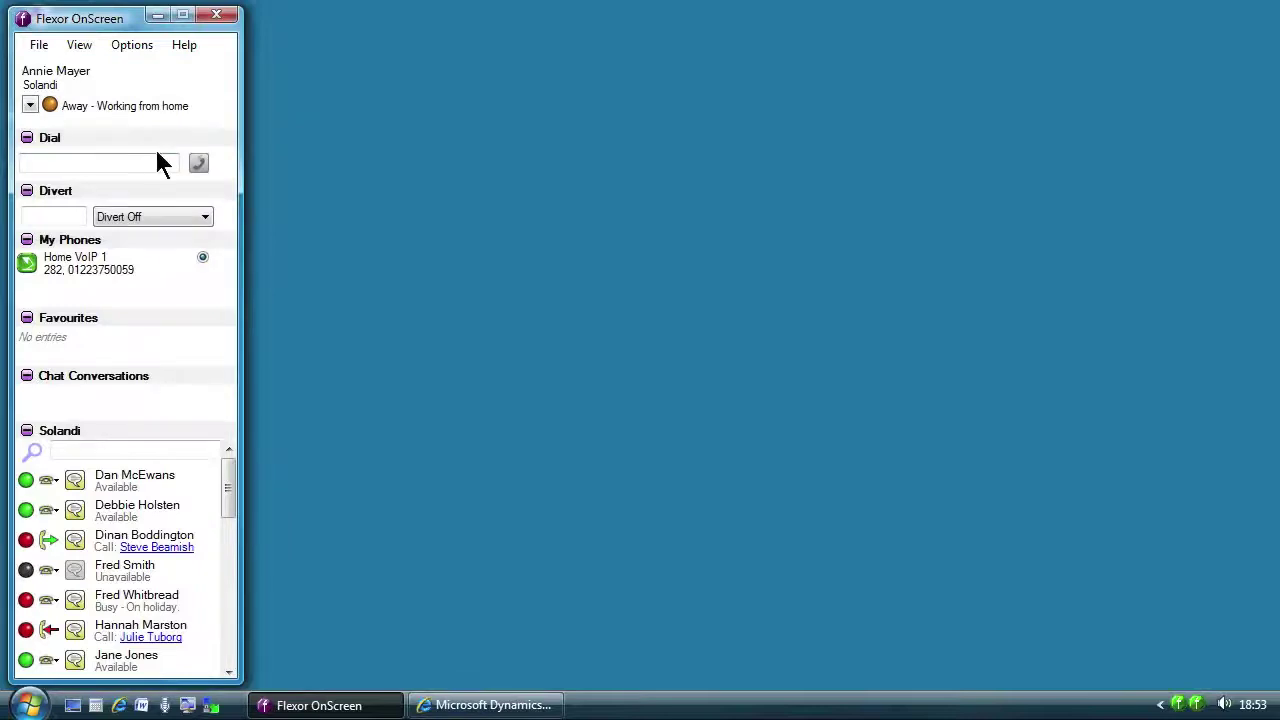
Step: Search the contacts for the colleague, add her to Favourites, and clear the search
{"action": "left_click", "coordinate": [137, 449]}
{"action": "type", "text": "jane"}
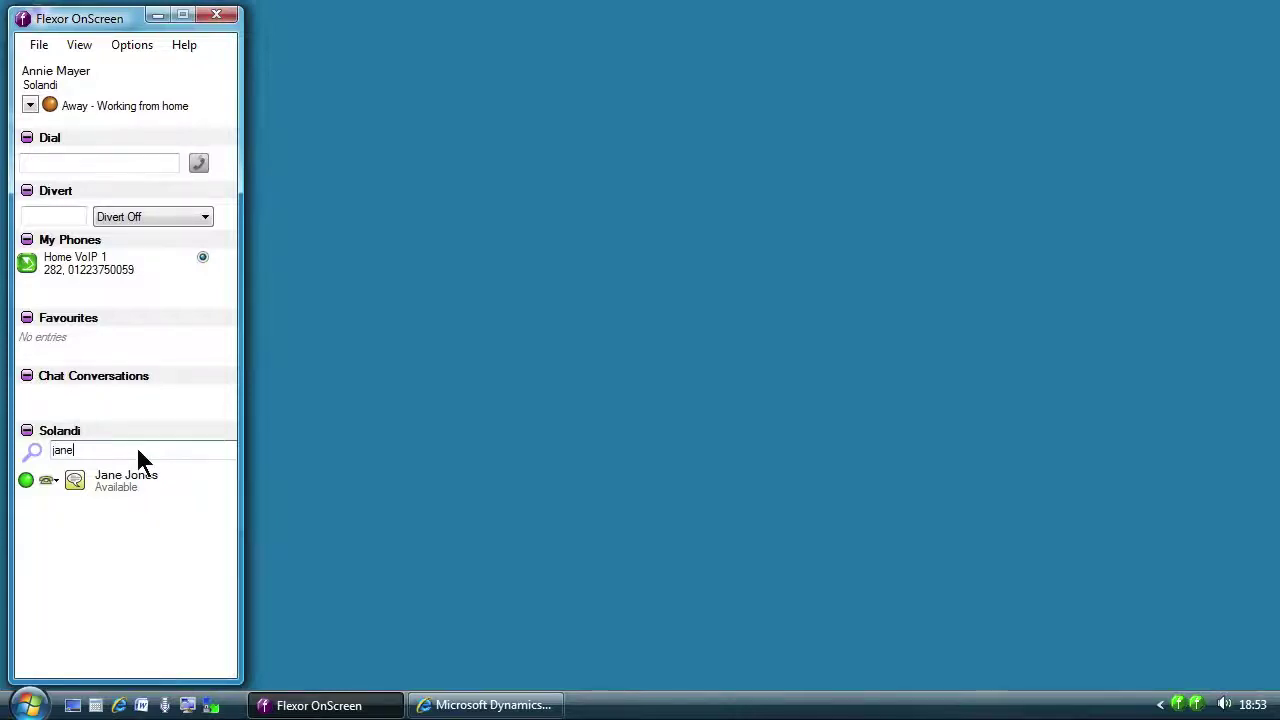
{"action": "left_click_drag", "start_coordinate": [126, 478], "coordinate": [103, 340]}
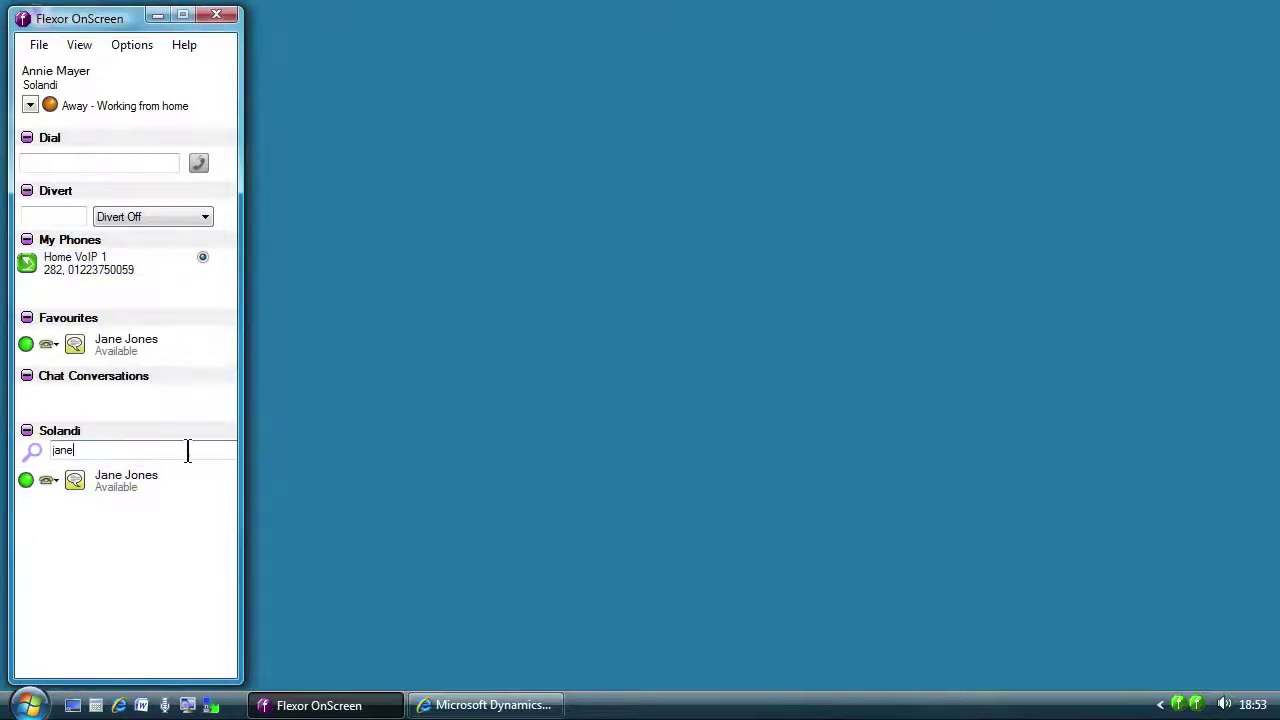
{"action": "key", "text": "BackSpace"}
{"action": "key", "text": "BackSpace"}
{"action": "key", "text": "BackSpace"}
{"action": "key", "text": "BackSpace"}
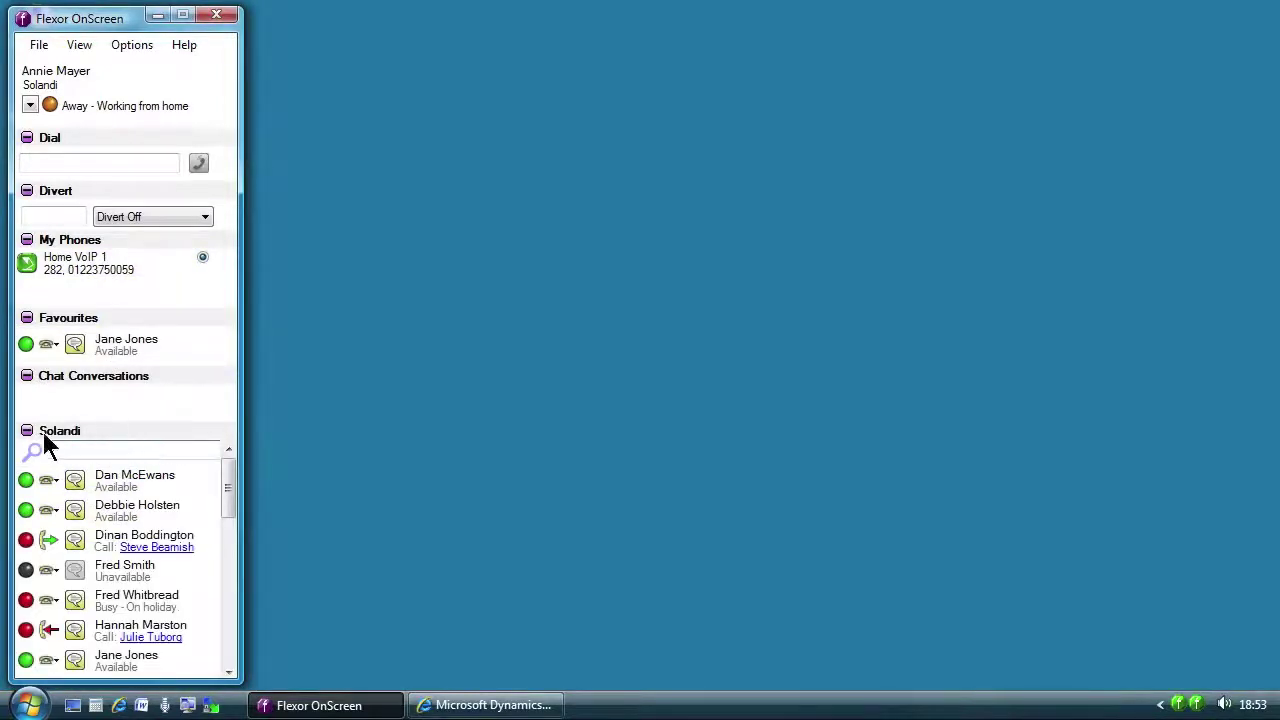
Step: Collapse the contacts, shorten the window, then read the notes on the colleague's caller's lead and minimise it
{"action": "left_click", "coordinate": [27, 431]}
{"action": "left_click_drag", "start_coordinate": [139, 680], "coordinate": [143, 468]}
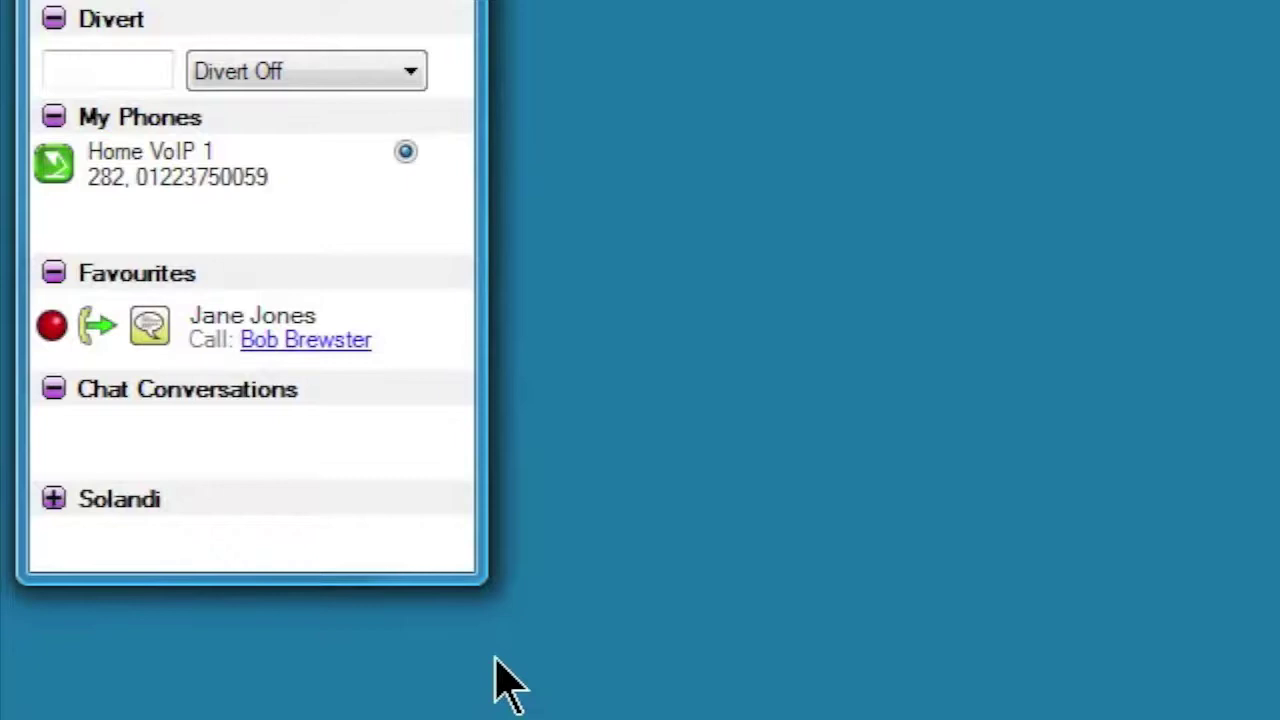
{"action": "mouse_move", "coordinate": [305, 350]}
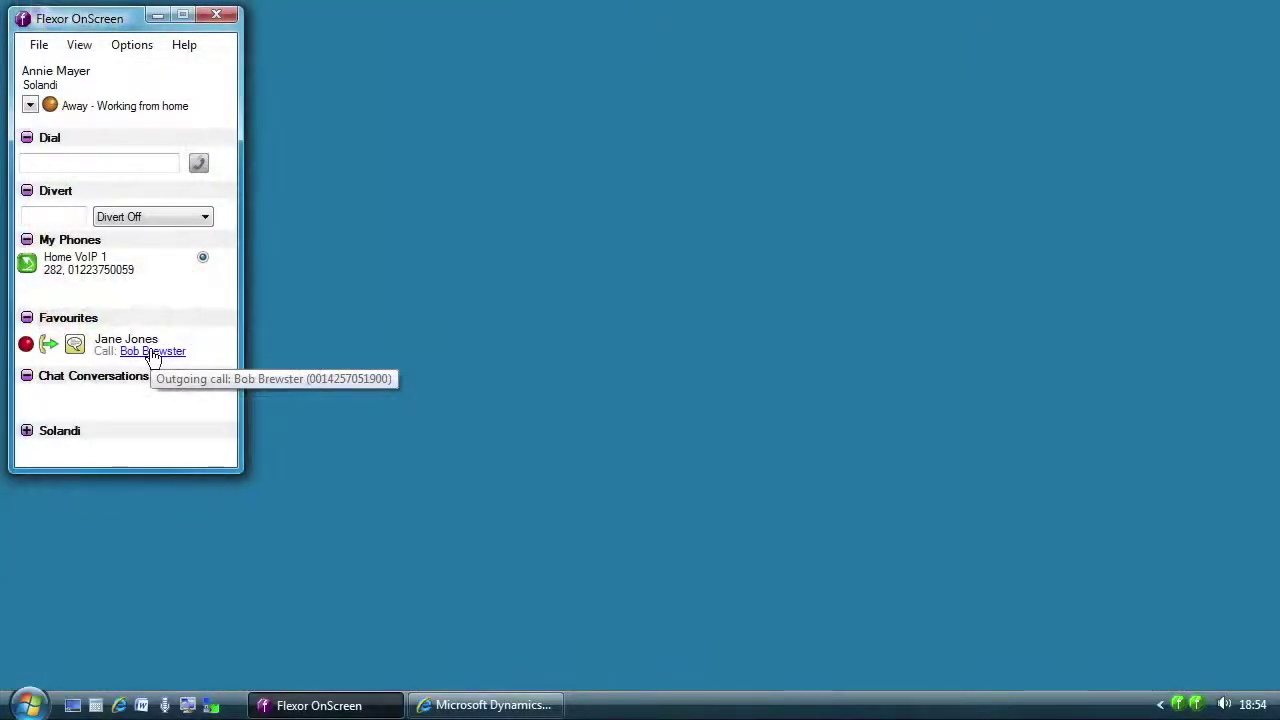
{"action": "left_click", "coordinate": [300, 345]}
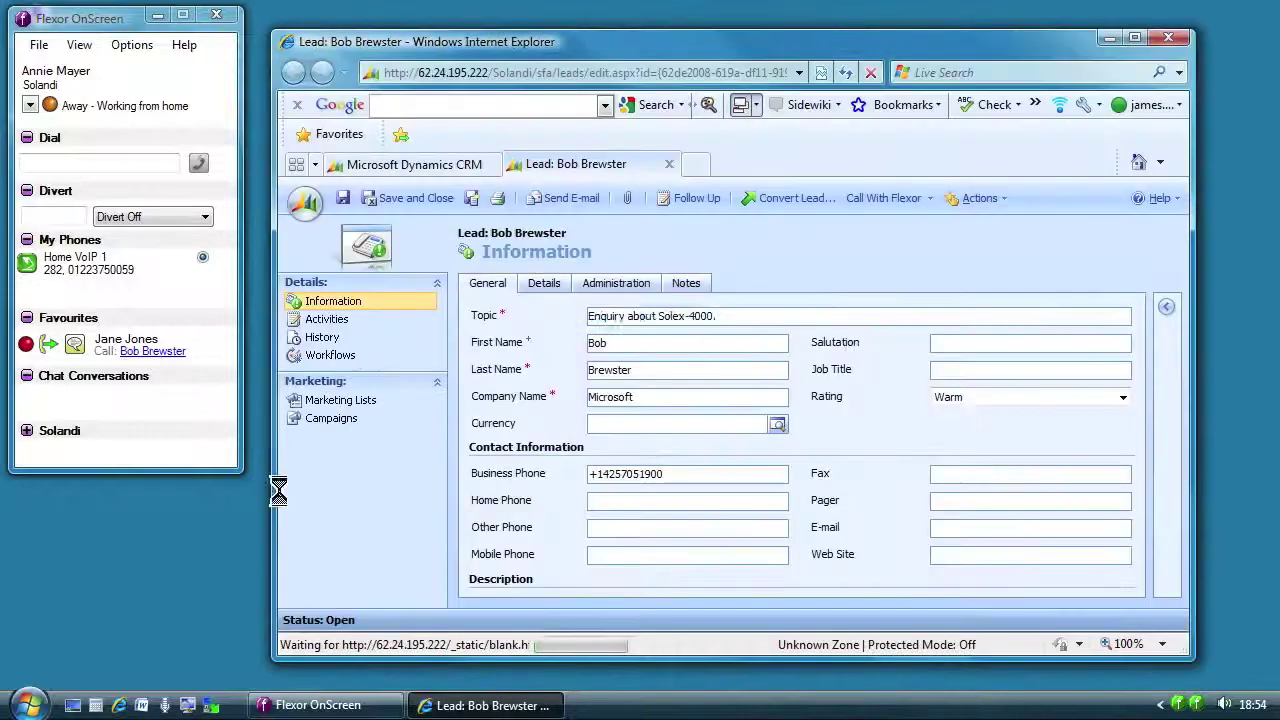
{"action": "left_click", "coordinate": [686, 294]}
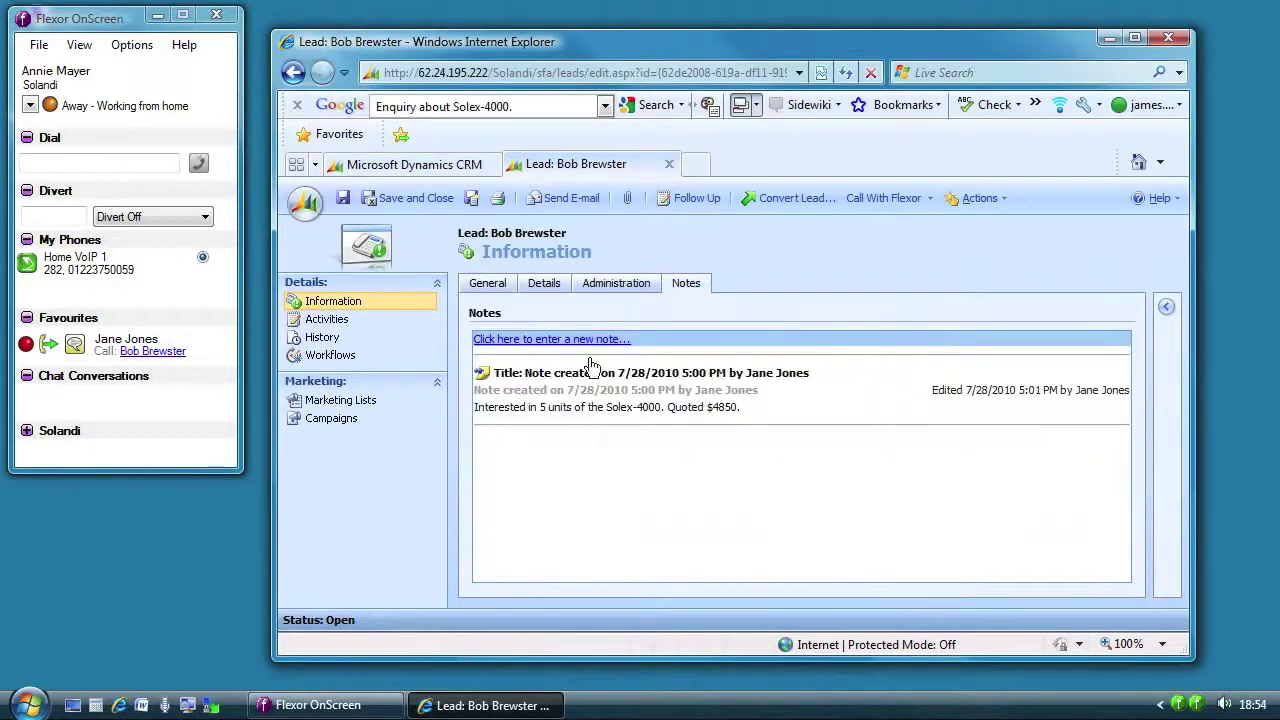
{"action": "left_click", "coordinate": [1106, 37]}
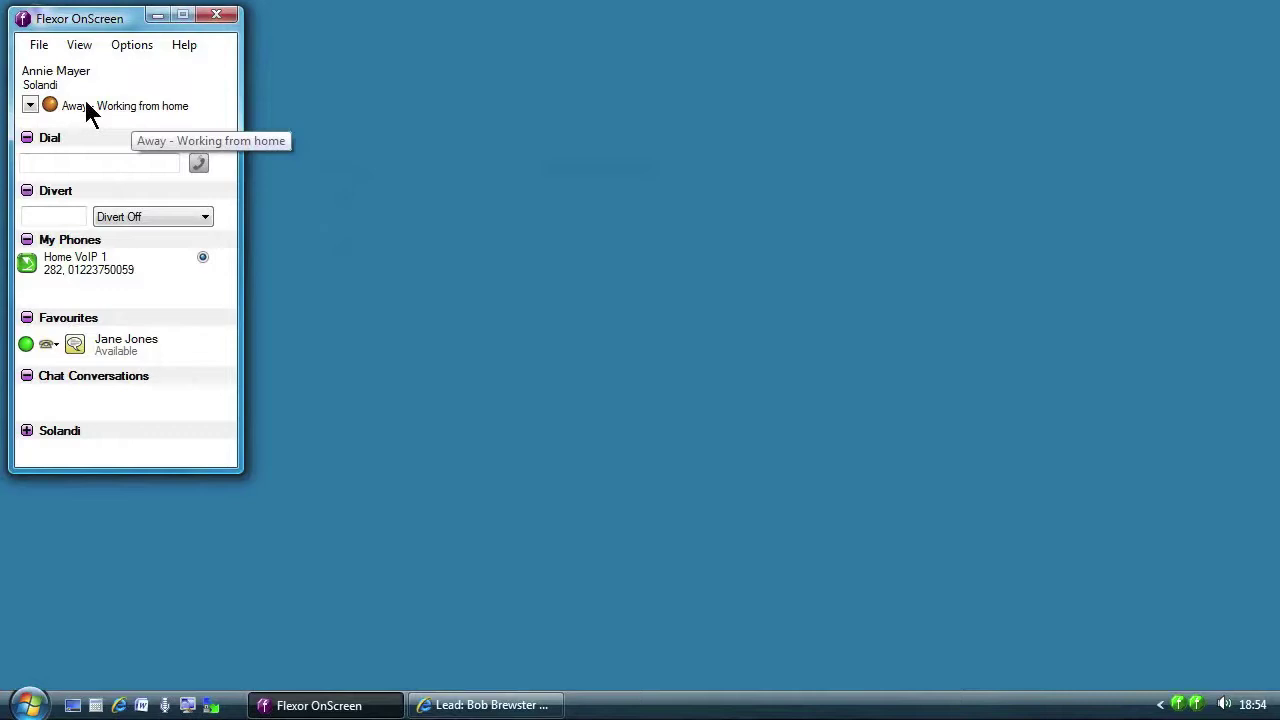
Step: Set presence to Invisible Mode, then open the 'Working from home' away message for editing
{"action": "left_click", "coordinate": [30, 106]}
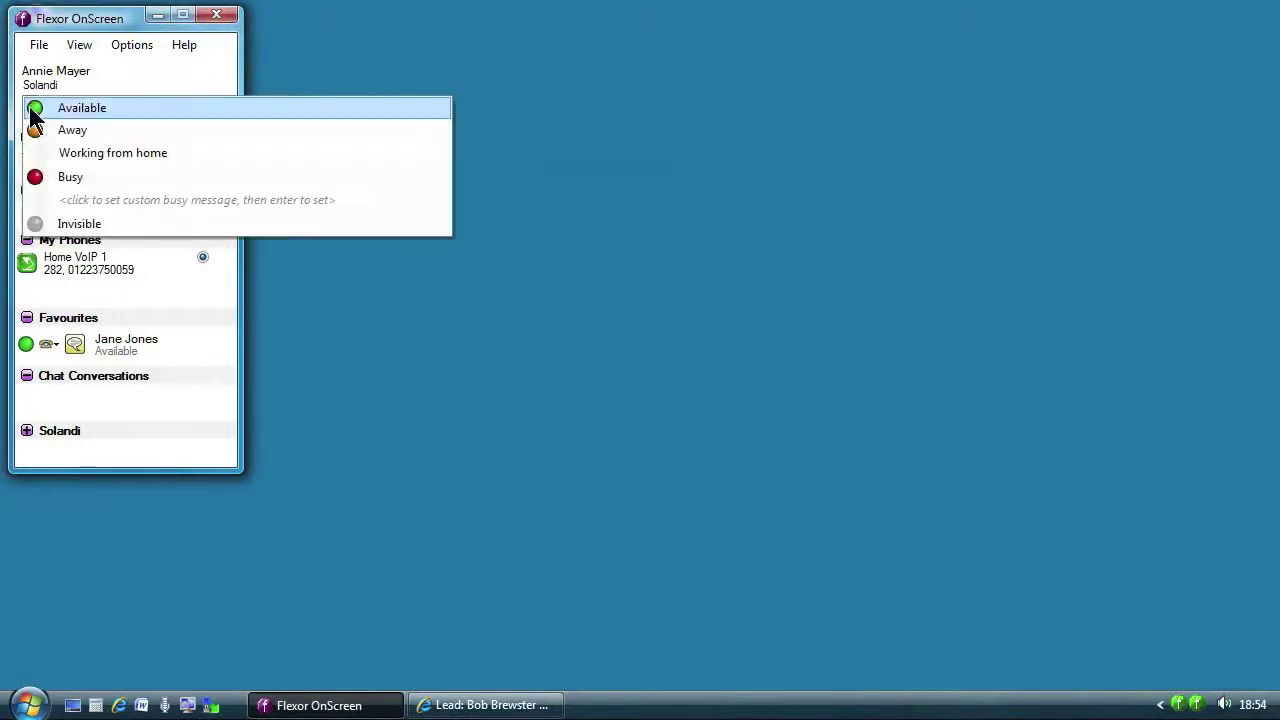
{"action": "left_click", "coordinate": [70, 224]}
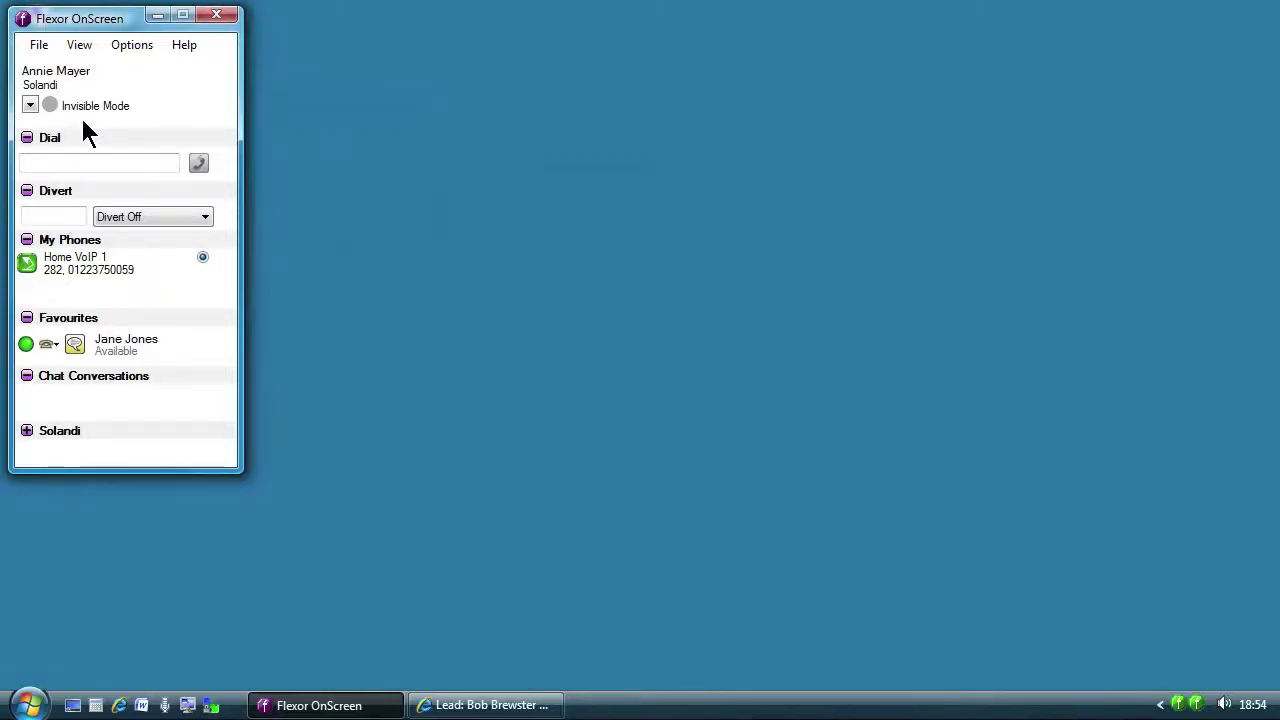
{"action": "left_click", "coordinate": [31, 104]}
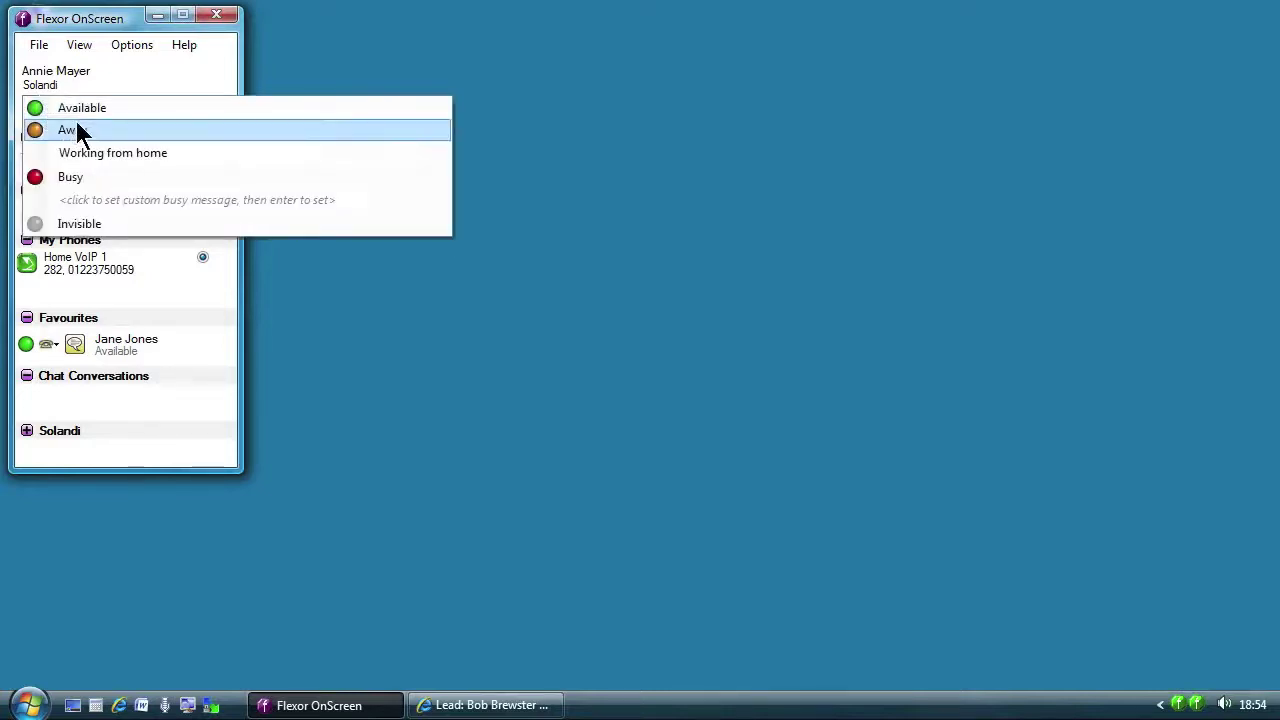
{"action": "left_click", "coordinate": [115, 199]}
{"action": "left_click", "coordinate": [113, 158]}
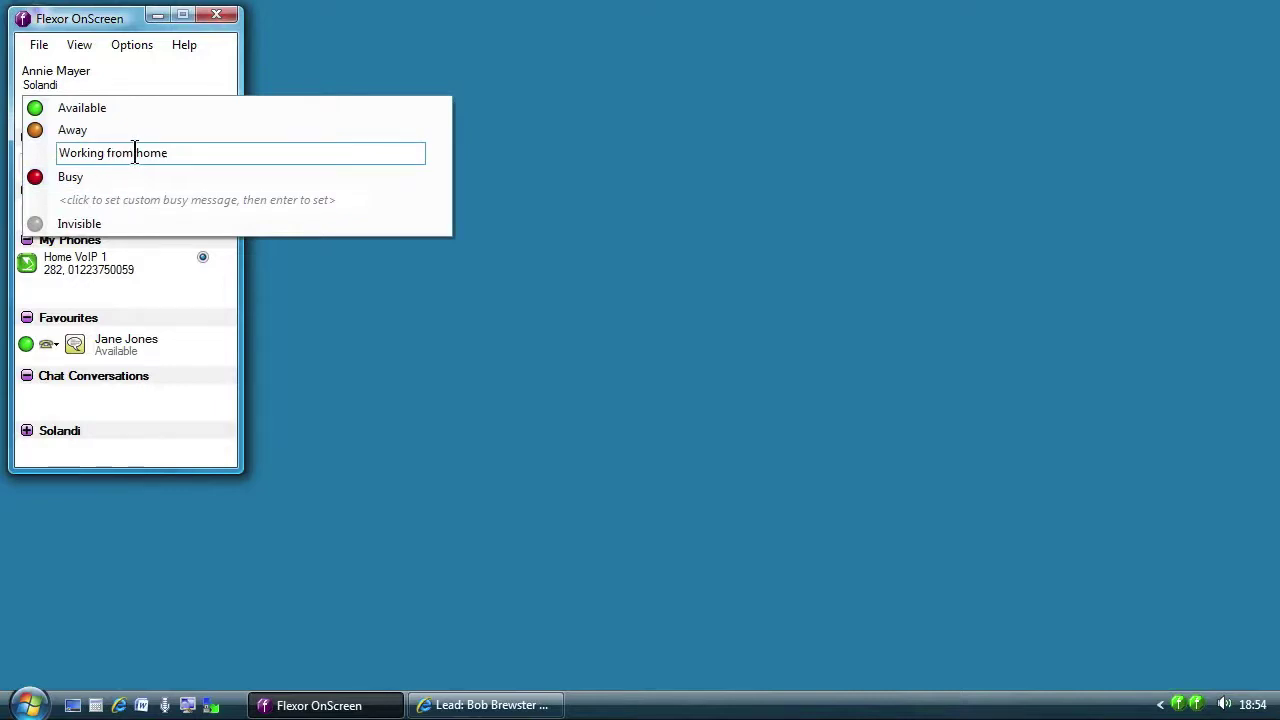